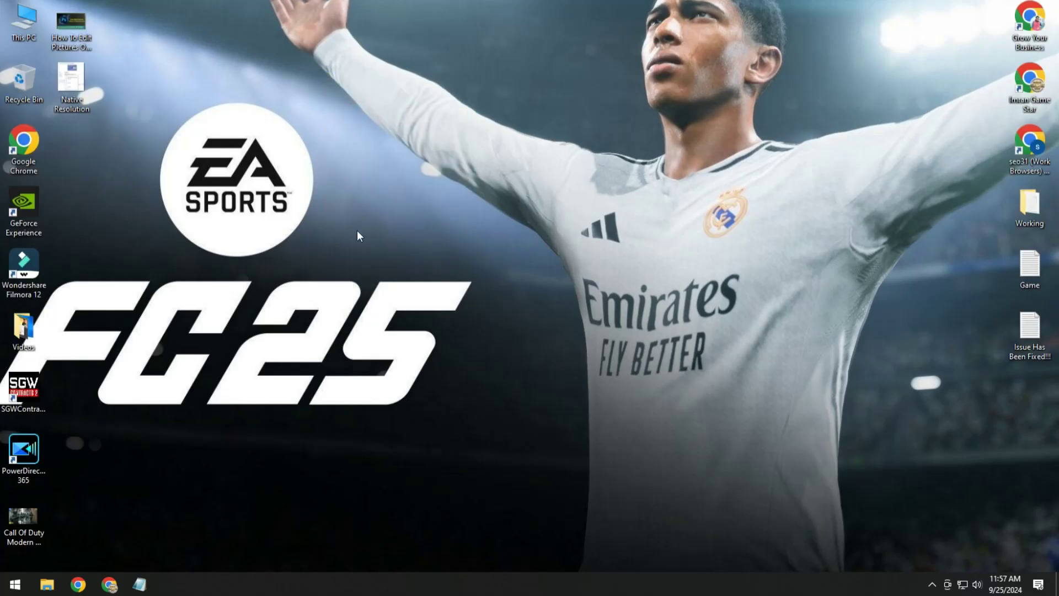
Step: Refresh the desktop several times, then restore the Game notes window in Notepad
right_click(356, 185)
click(386, 229)
right_click(349, 191)
click(377, 230)
right_click(363, 235)
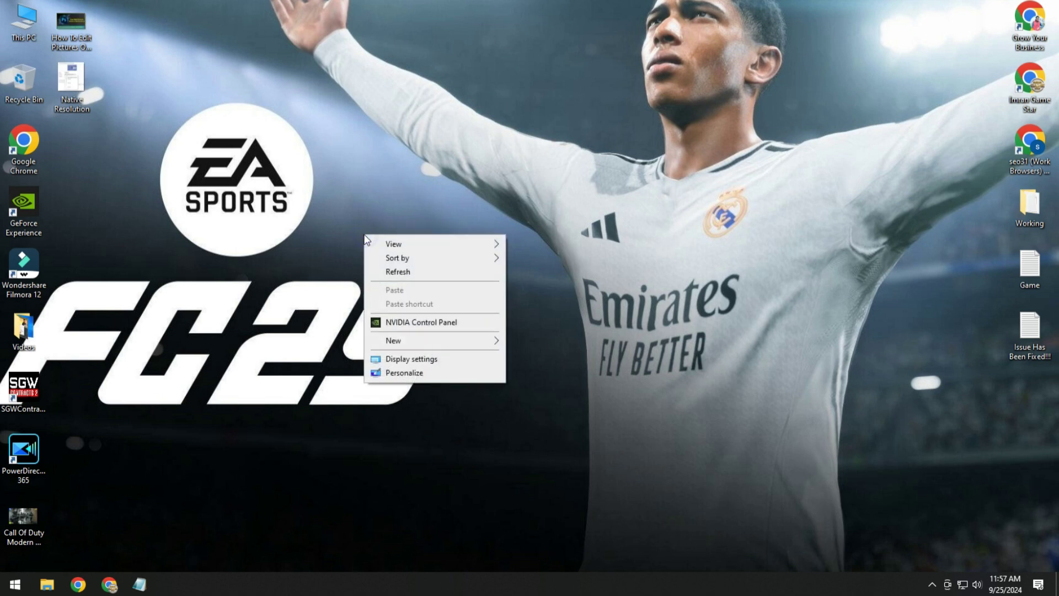
click(386, 276)
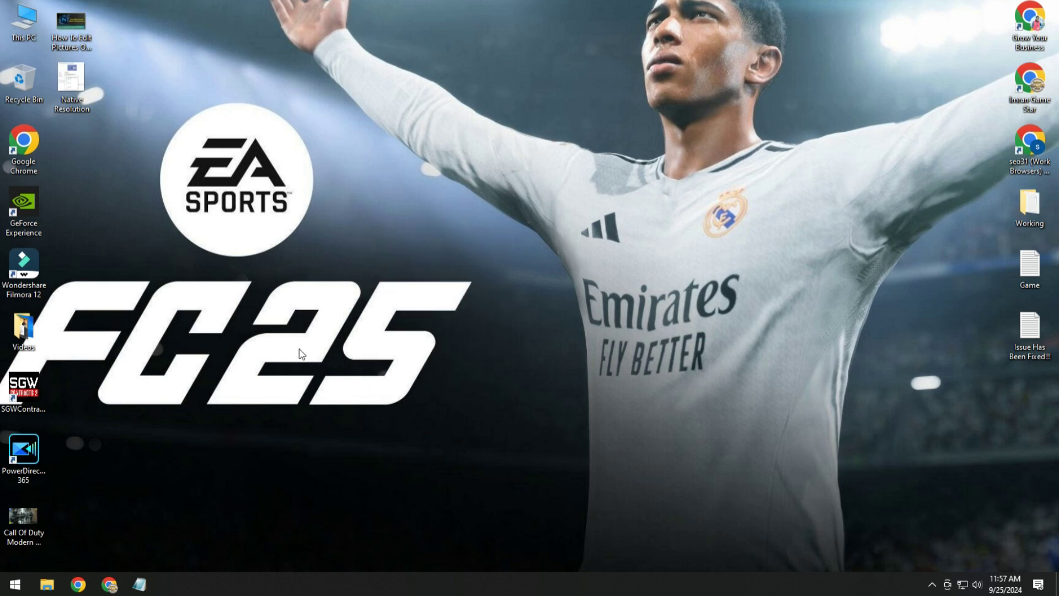
right_click(343, 290)
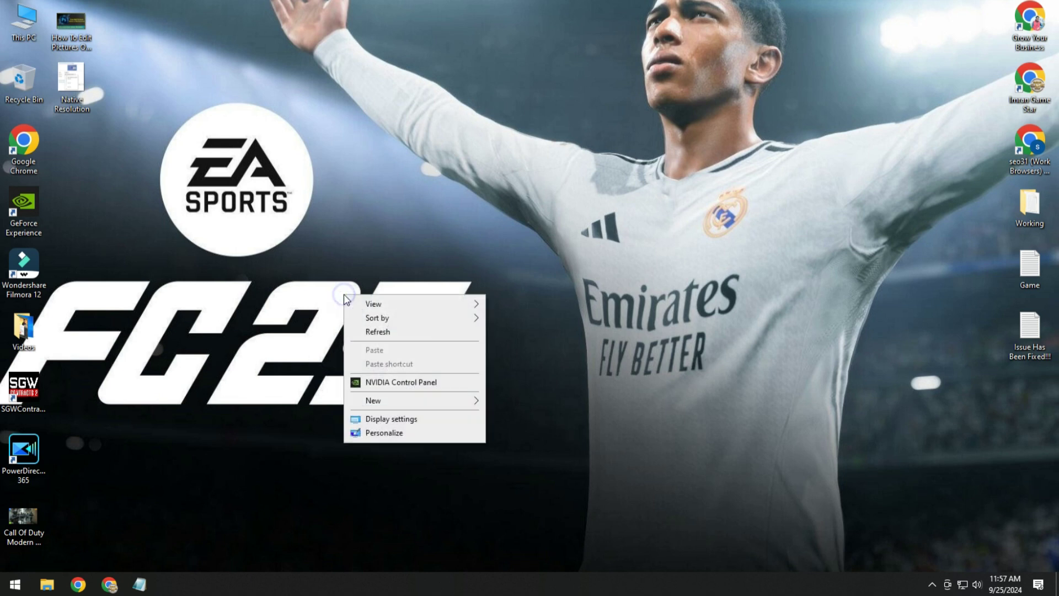
click(399, 332)
right_click(378, 296)
click(420, 334)
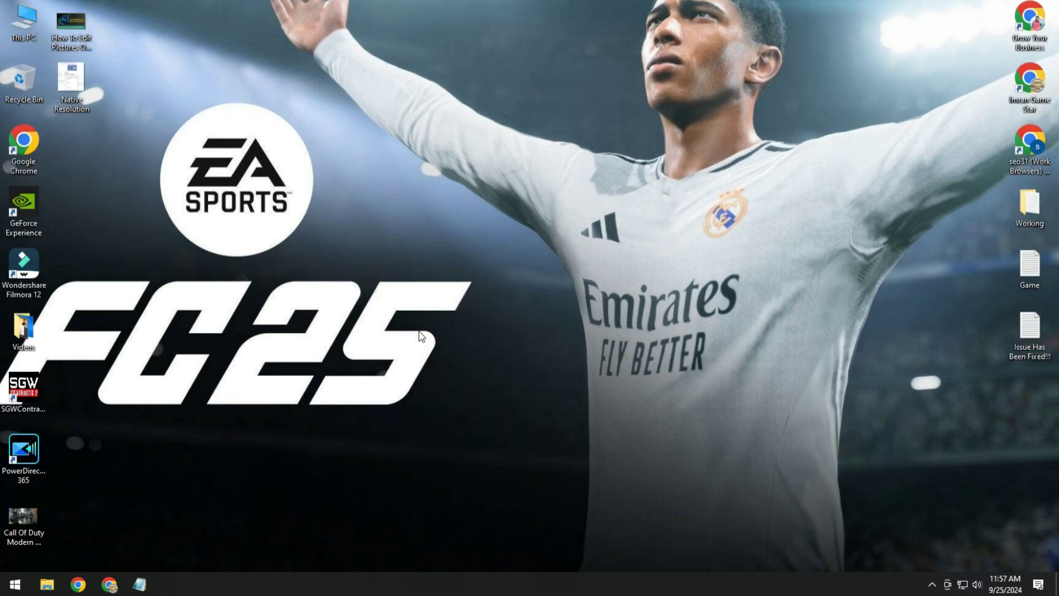
right_click(345, 268)
click(380, 309)
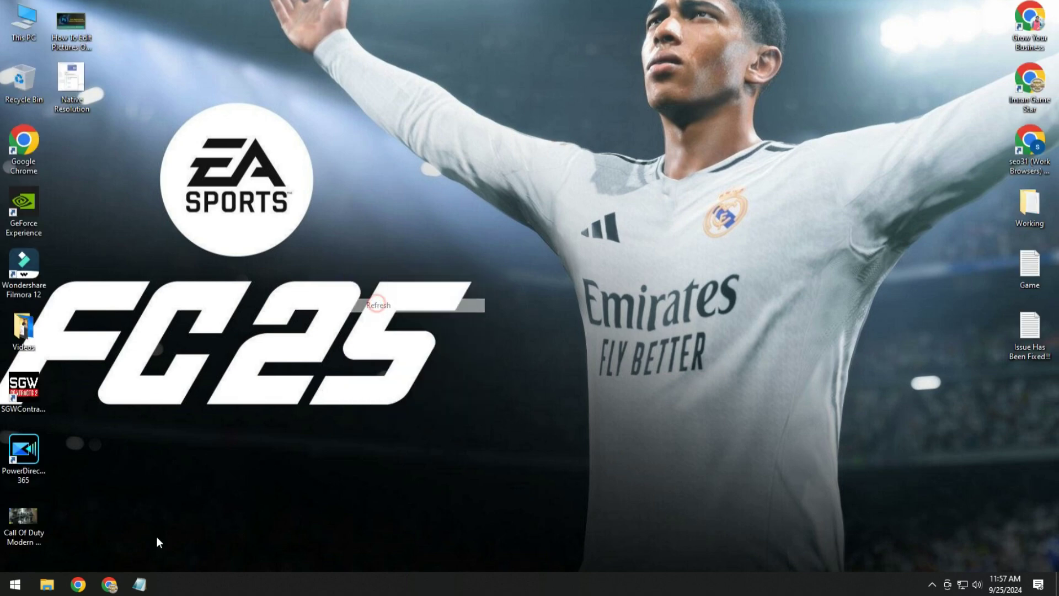
click(140, 586)
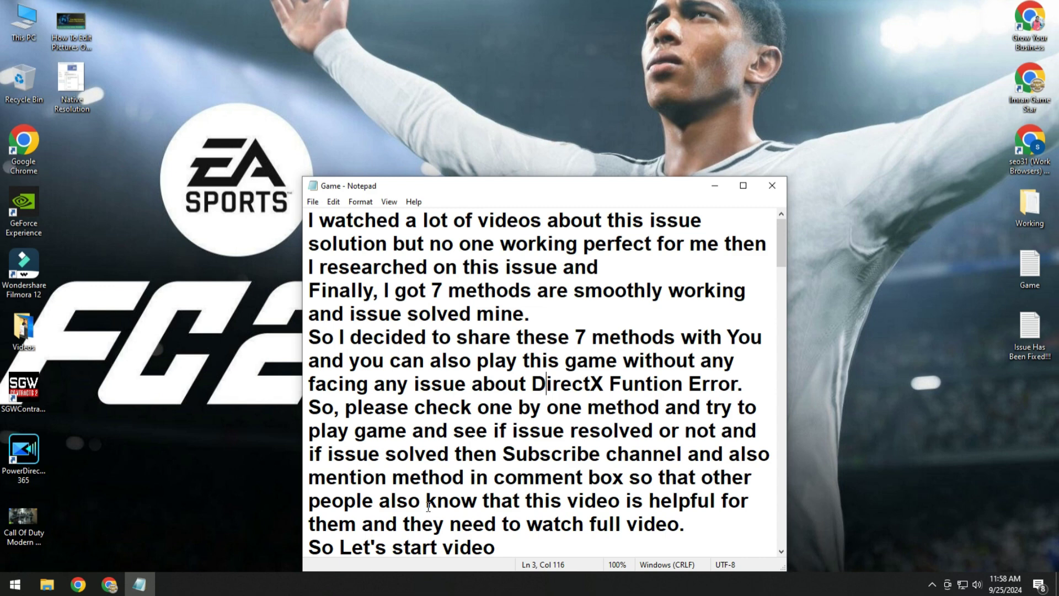
Step: Highlight 'Alt + Enter' in method 1, then 'native resolution' in method 2
scroll(474, 431, down, 5)
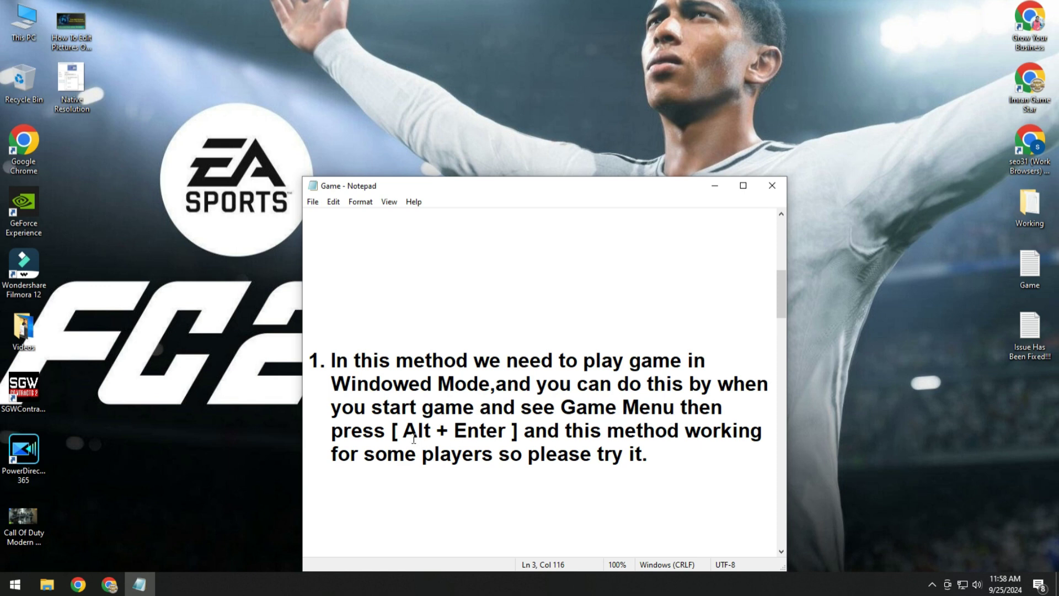
drag(403, 433, 506, 432)
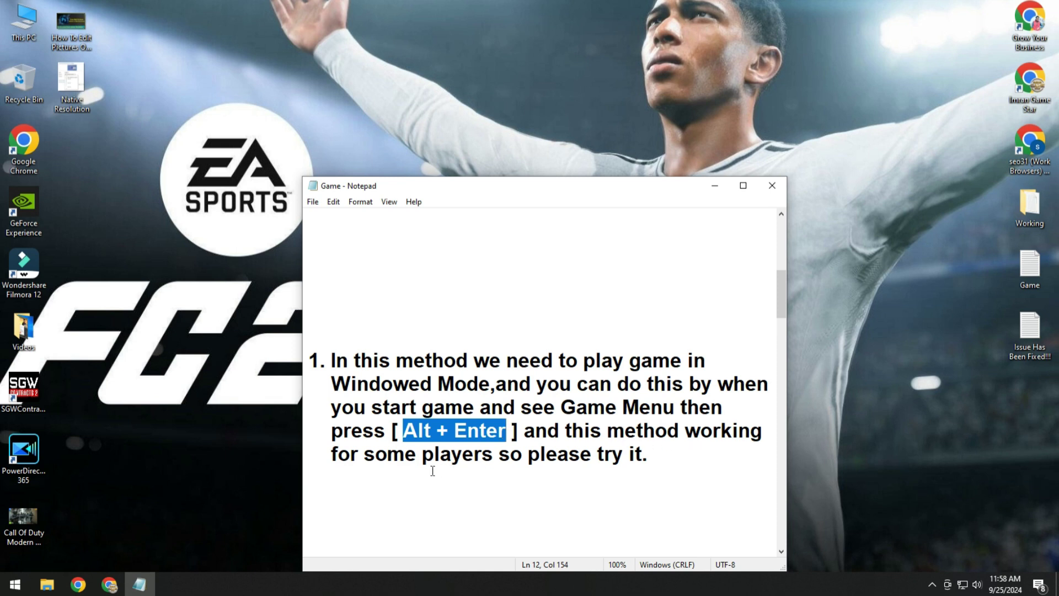
right_click(462, 3)
click(491, 34)
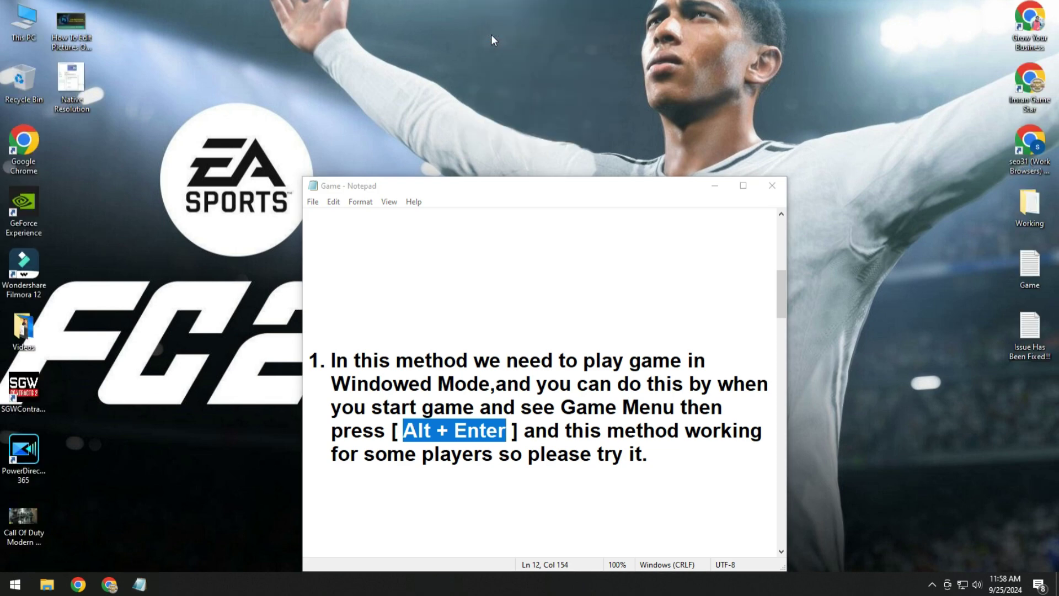
scroll(472, 342, down, 4)
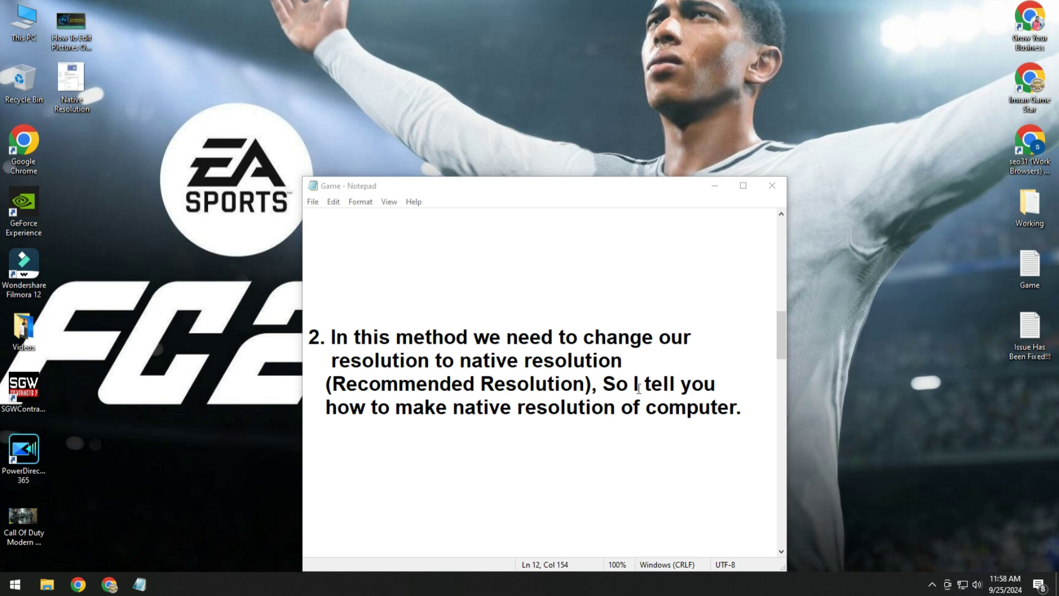
drag(460, 360, 610, 360)
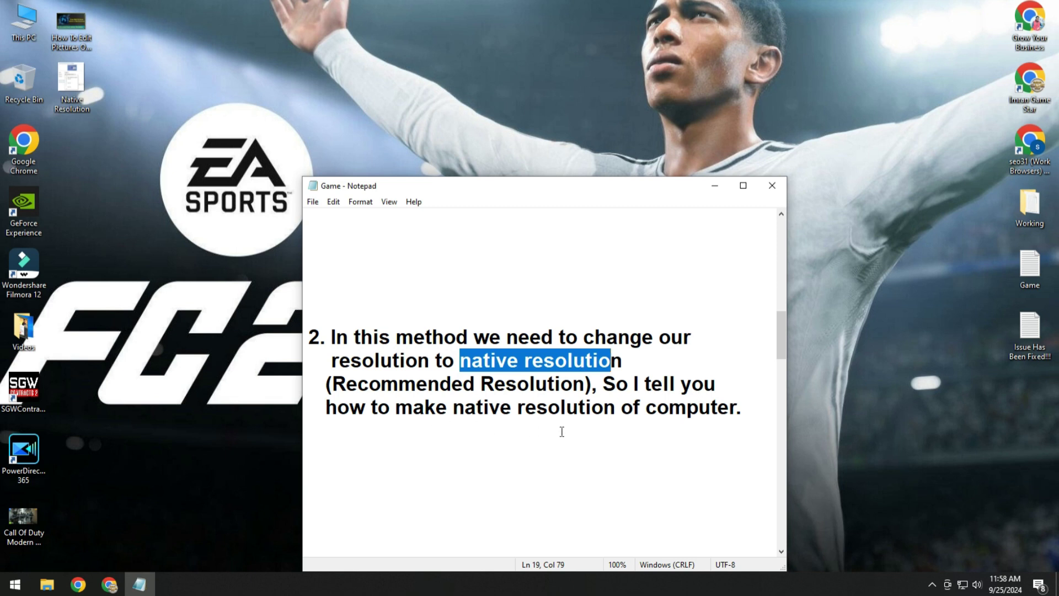
Step: Minimize Notepad and check the Display settings resolution list, then open the Native Resolution screenshot
click(714, 187)
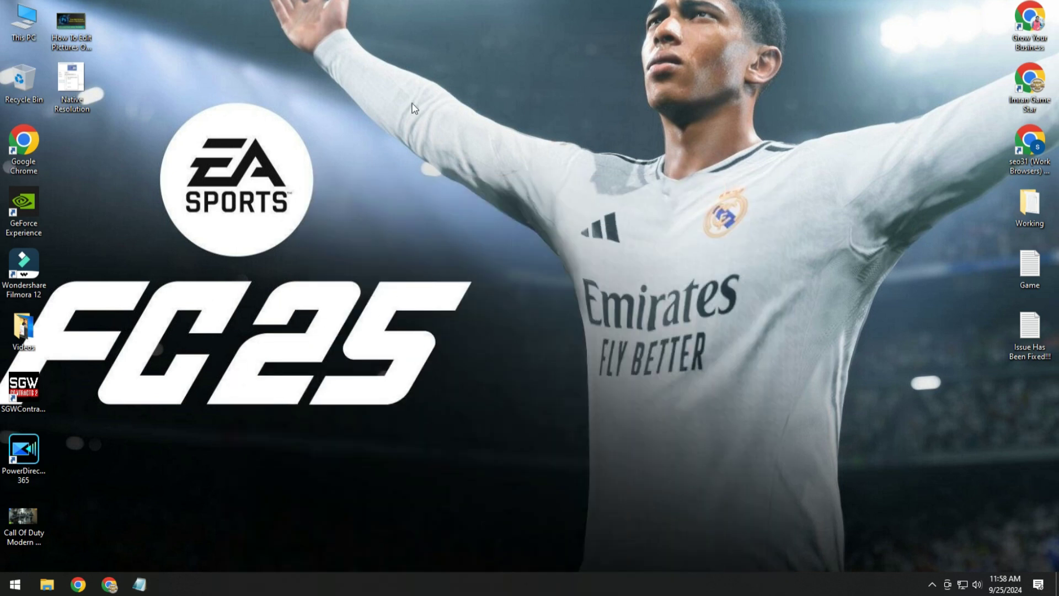
right_click(374, 255)
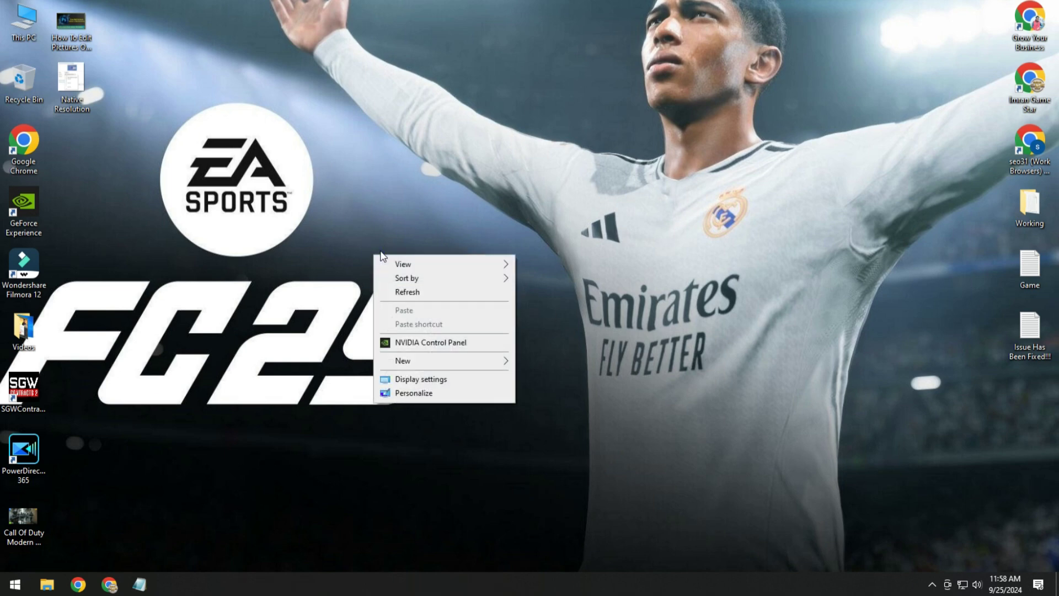
click(428, 383)
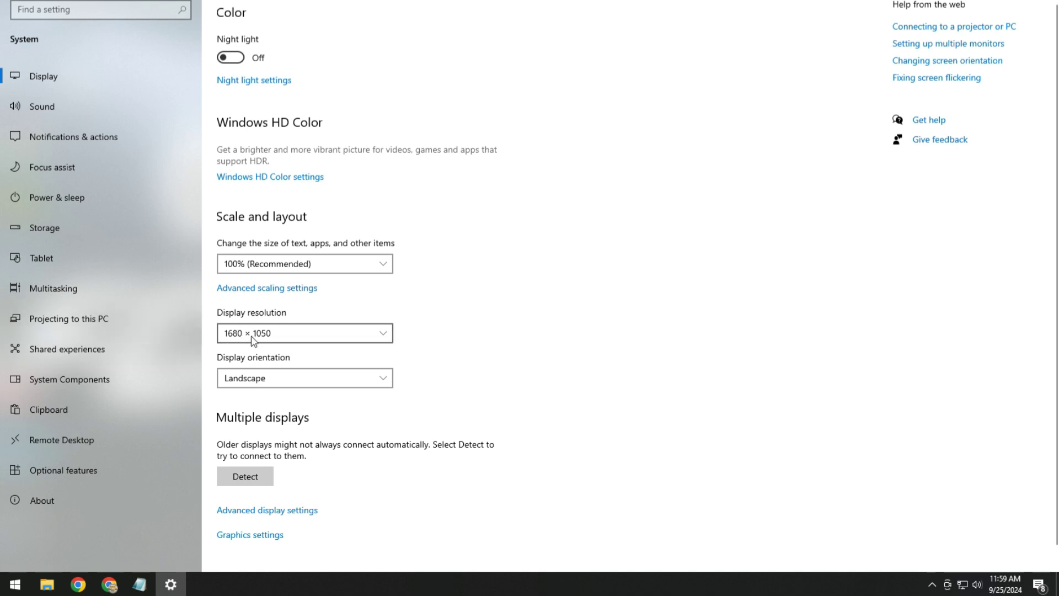
click(285, 339)
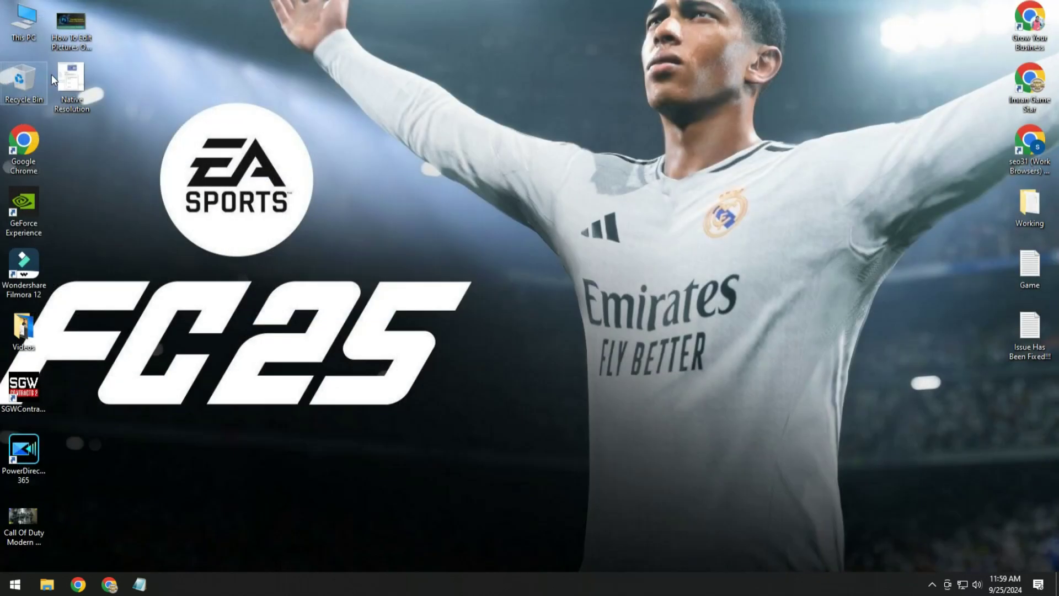
double_click(71, 80)
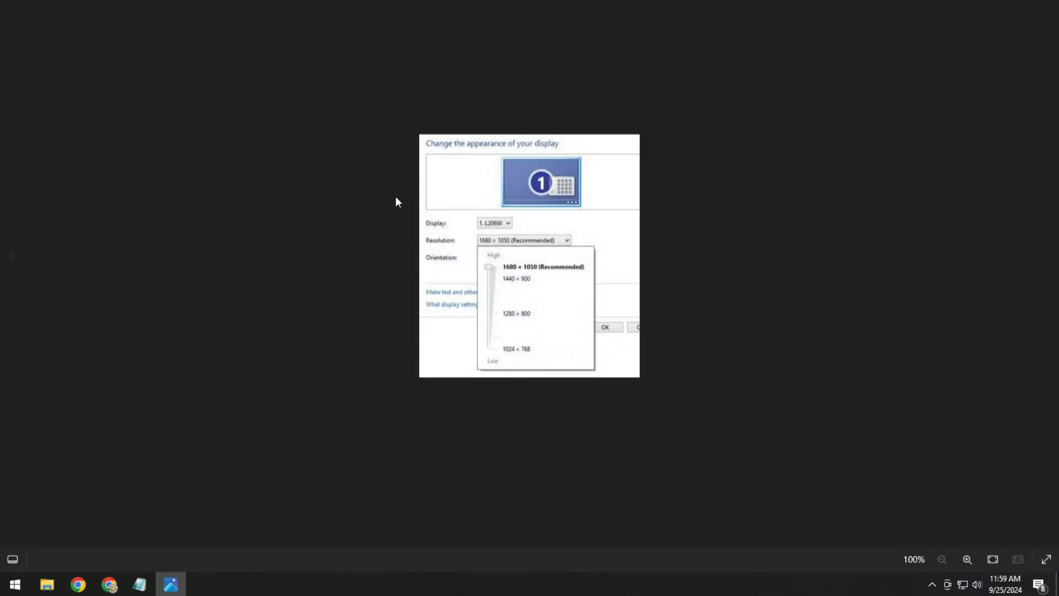
Step: Zoom the screenshot and outline 1680 × 1050 (Recommended) with a red rectangle
scroll(523, 243, up, 3)
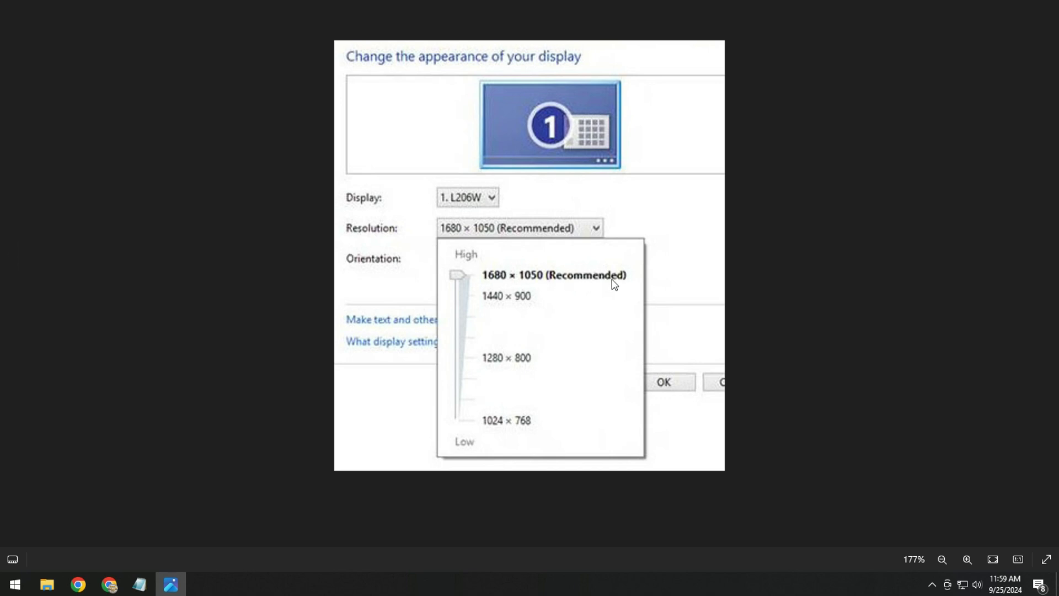
key(ctrl+alt+d)
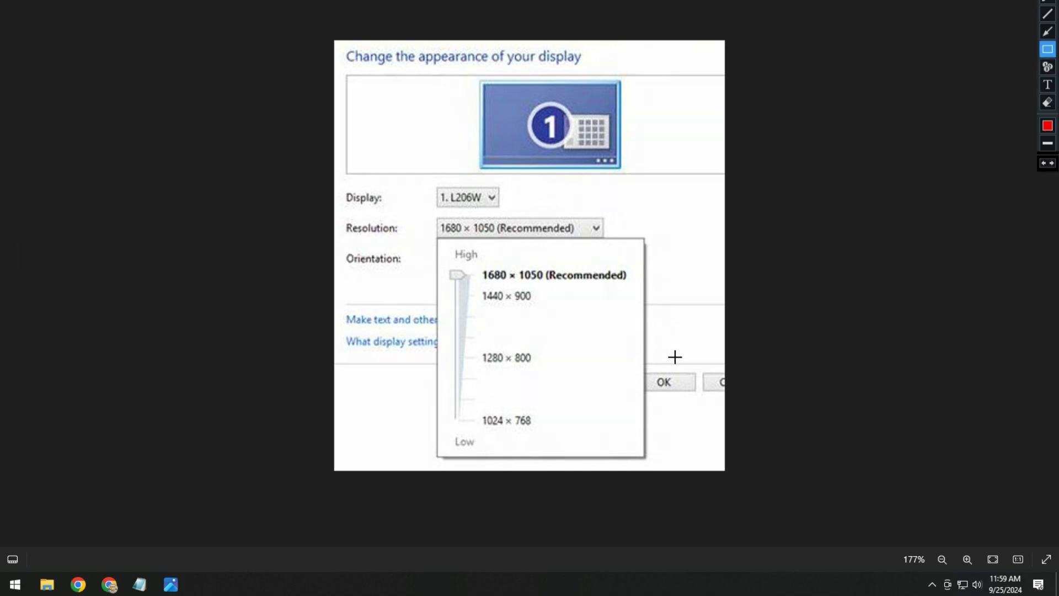
mouse_move(470, 261)
mouse_down()
mouse_move(500, 276)
mouse_move(637, 291)
mouse_up()
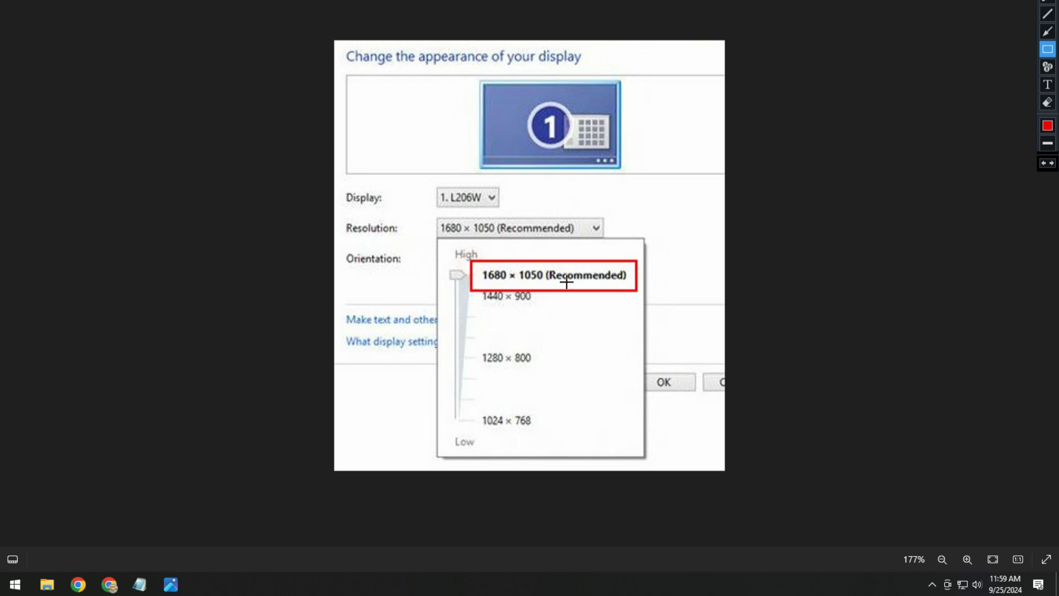
key(Escape)
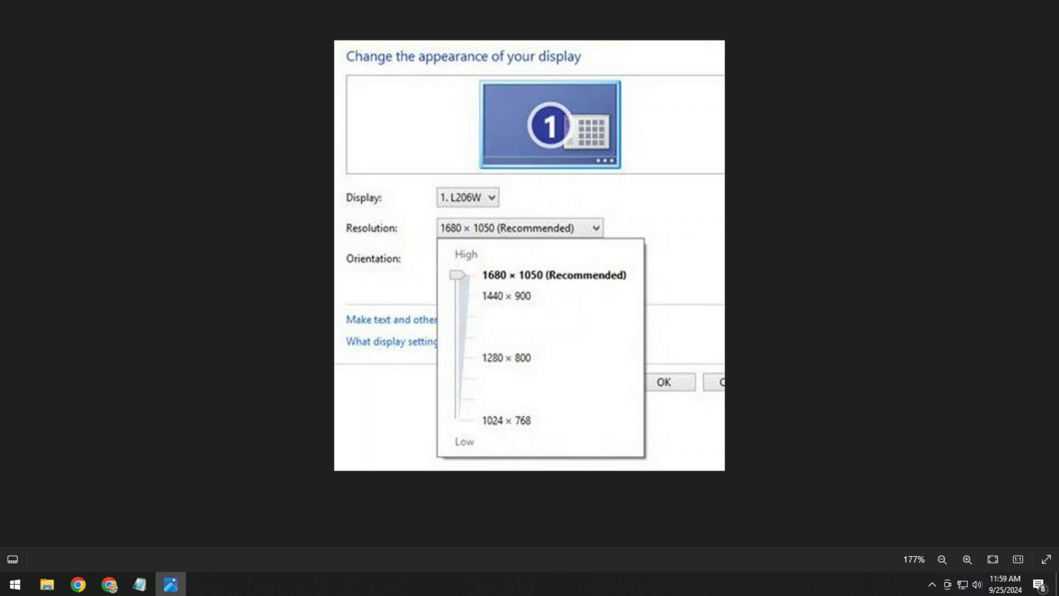
Step: Close Photos, refresh the desktop, and bring the Game notes back
key(alt+F4)
right_click(431, 193)
click(473, 230)
click(138, 586)
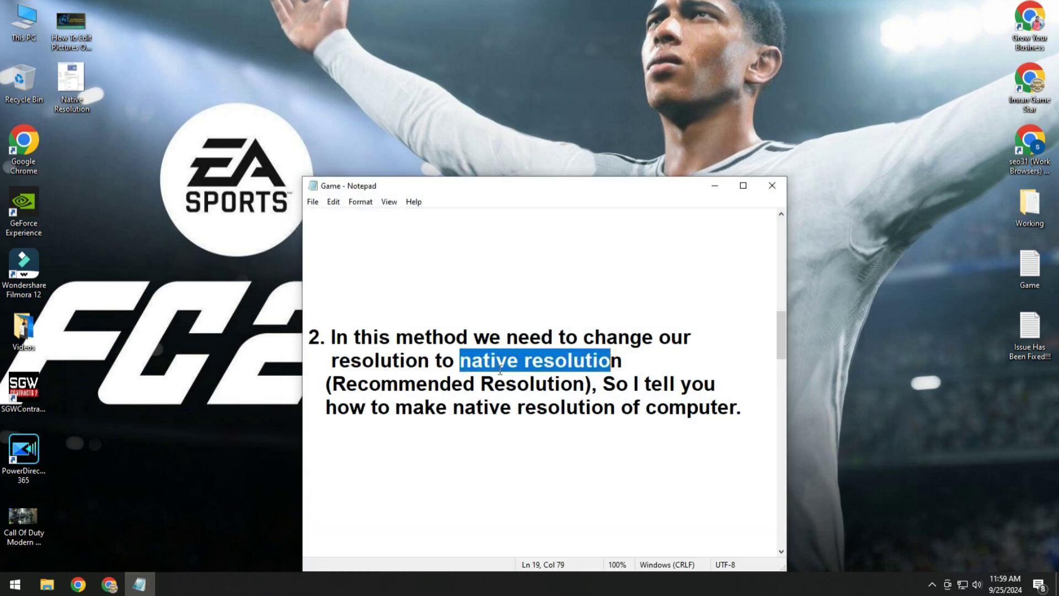
Step: Scroll to method 3 on closing other apps, refreshing the desktop along the way
scroll(500, 370, down, 4)
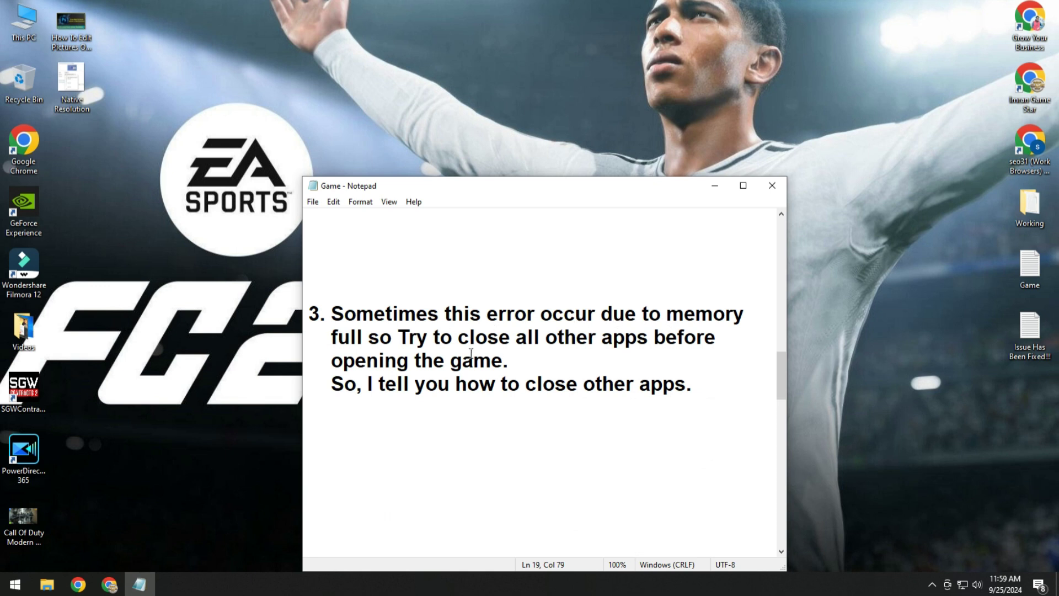
right_click(231, 35)
right_click(202, 74)
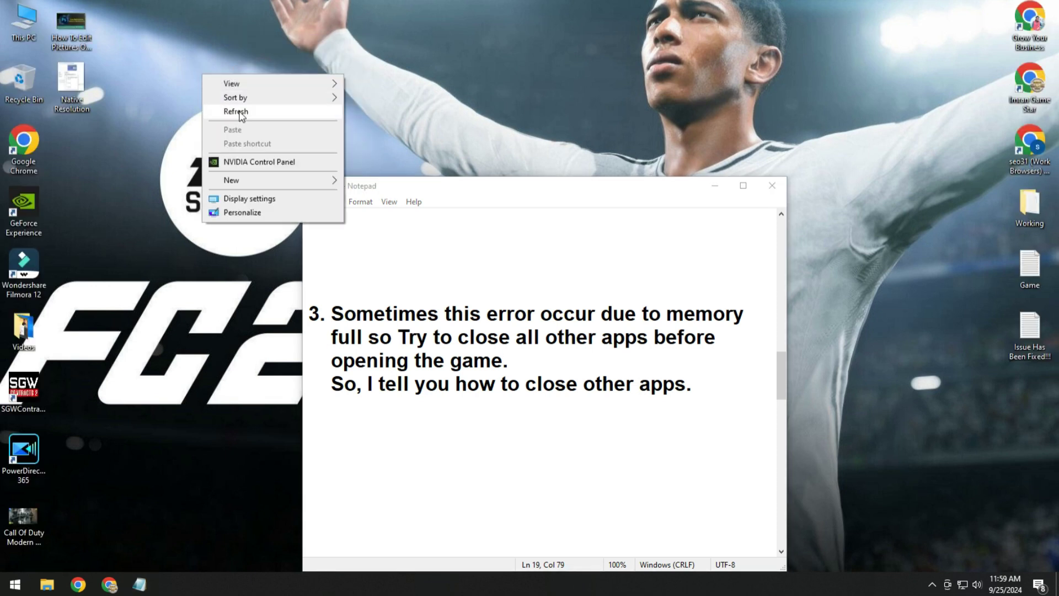
click(240, 112)
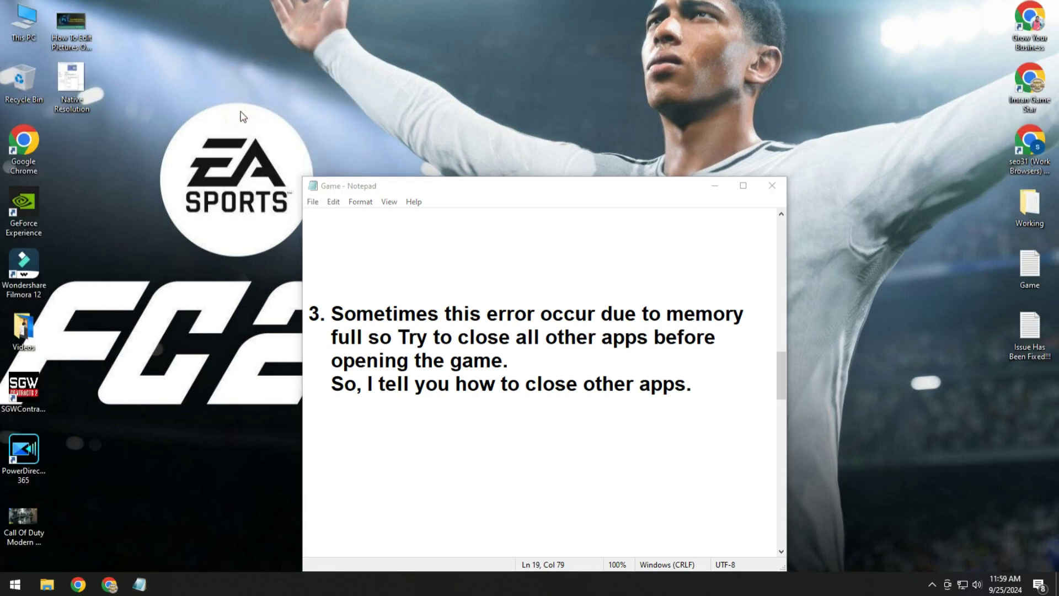
right_click(187, 184)
click(236, 220)
right_click(580, 585)
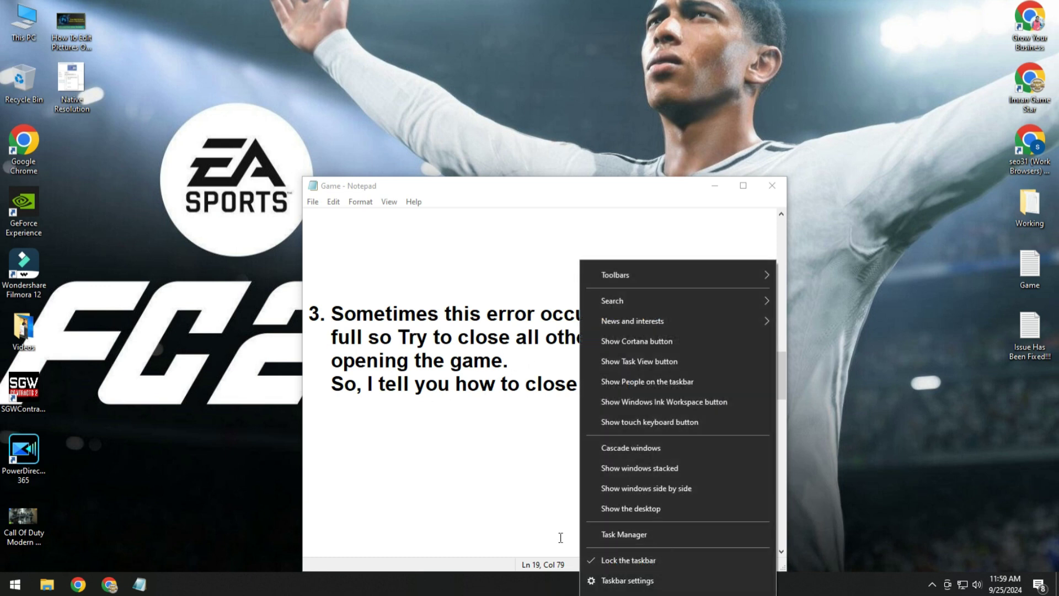
click(649, 534)
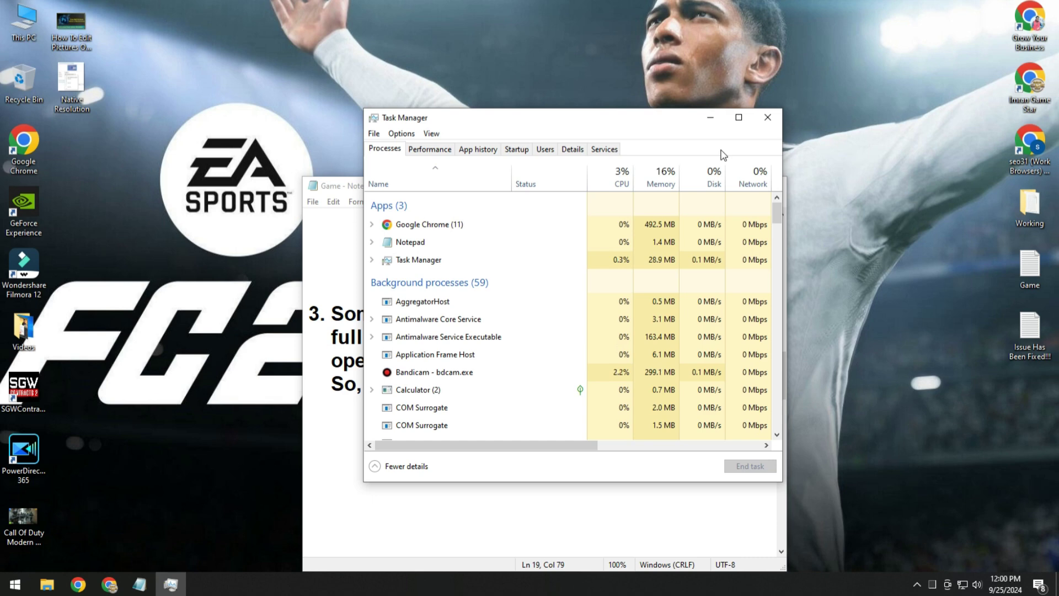
click(738, 117)
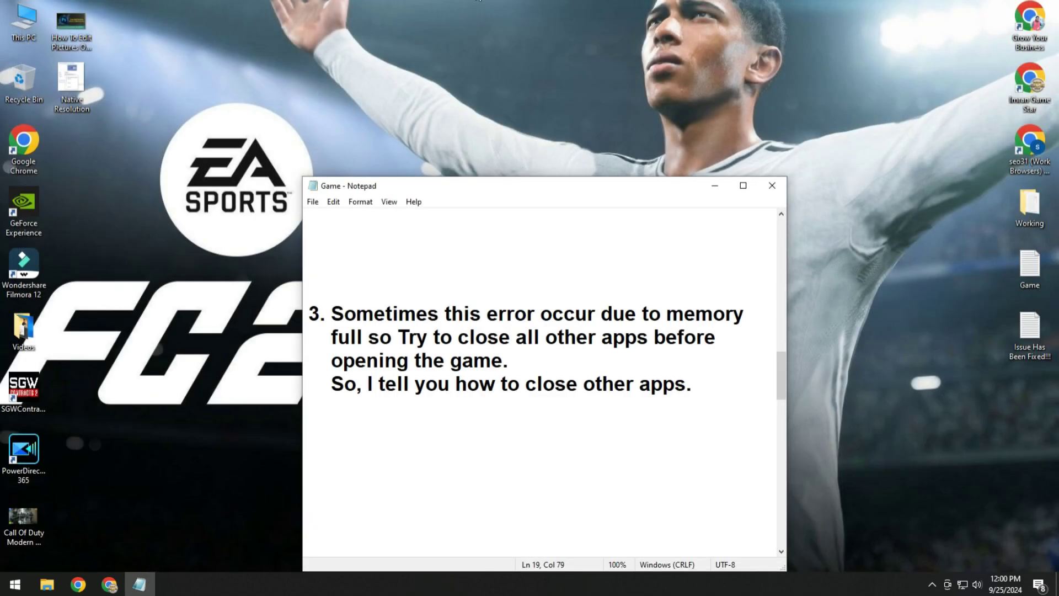
Step: Refresh the desktop and scroll to method 4 on uninstalling MSI Afterburner & Rivatune
right_click(477, 2)
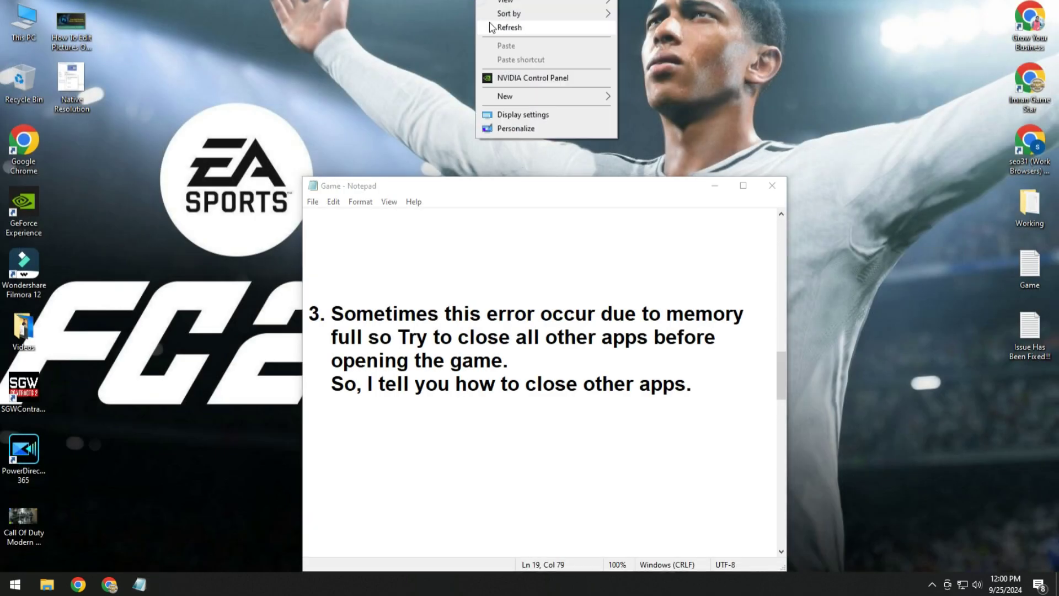
click(505, 31)
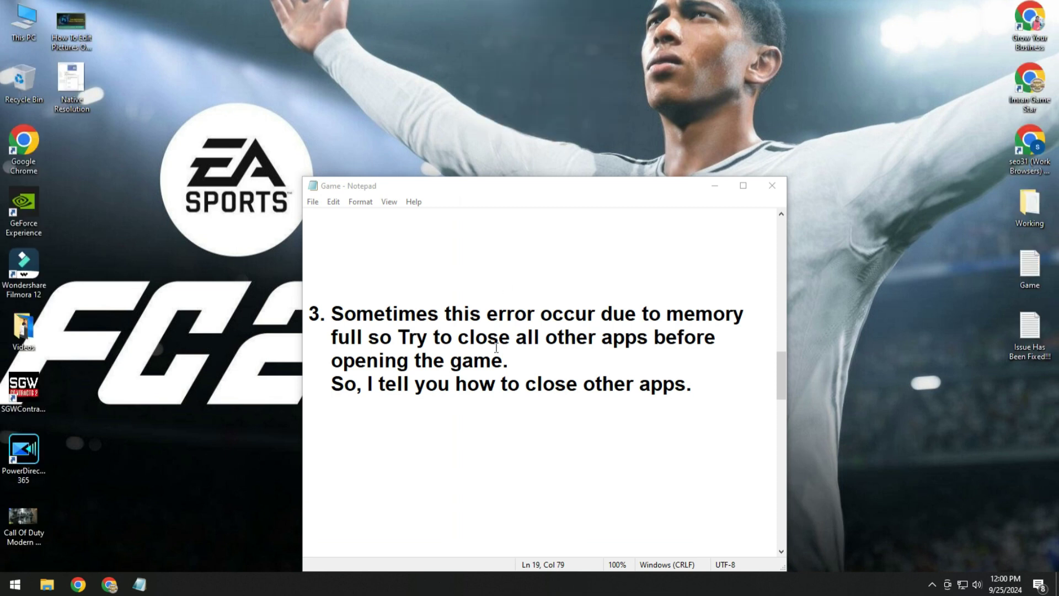
scroll(496, 347, down, 2)
scroll(496, 347, down, 1)
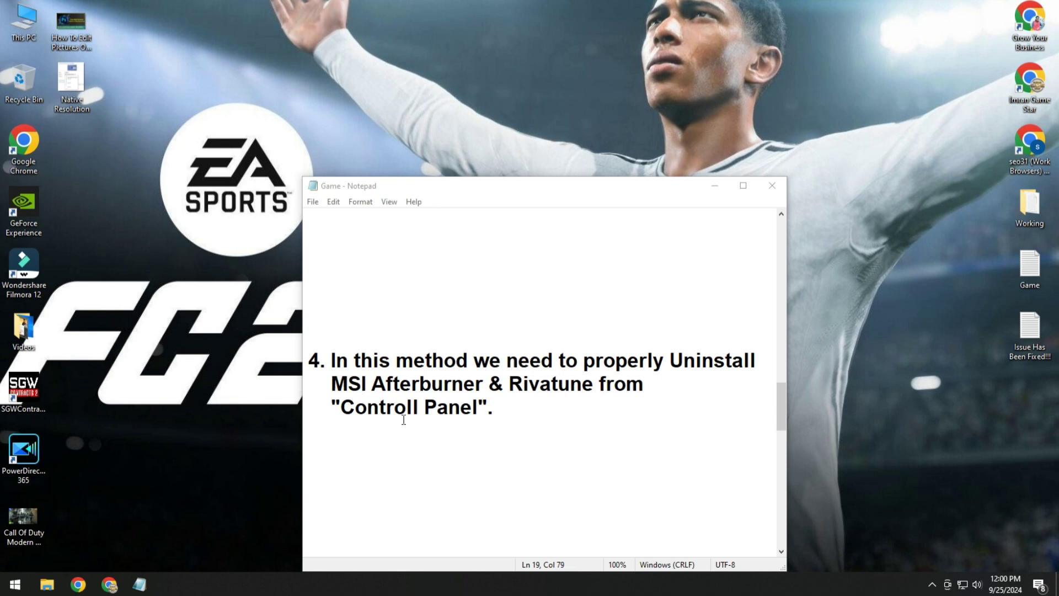
click(16, 584)
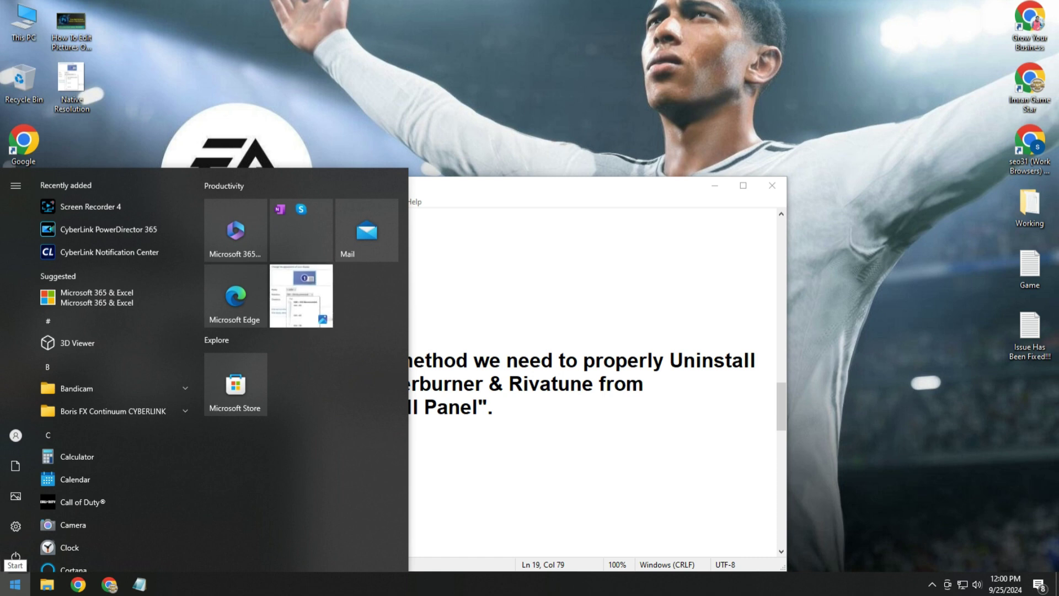
text(contr)
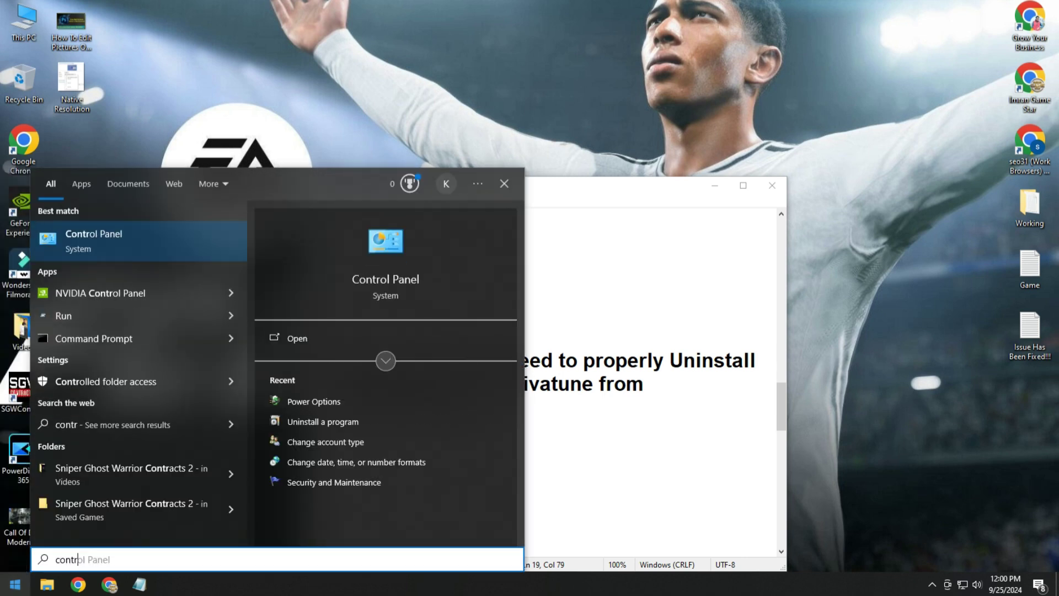
click(128, 237)
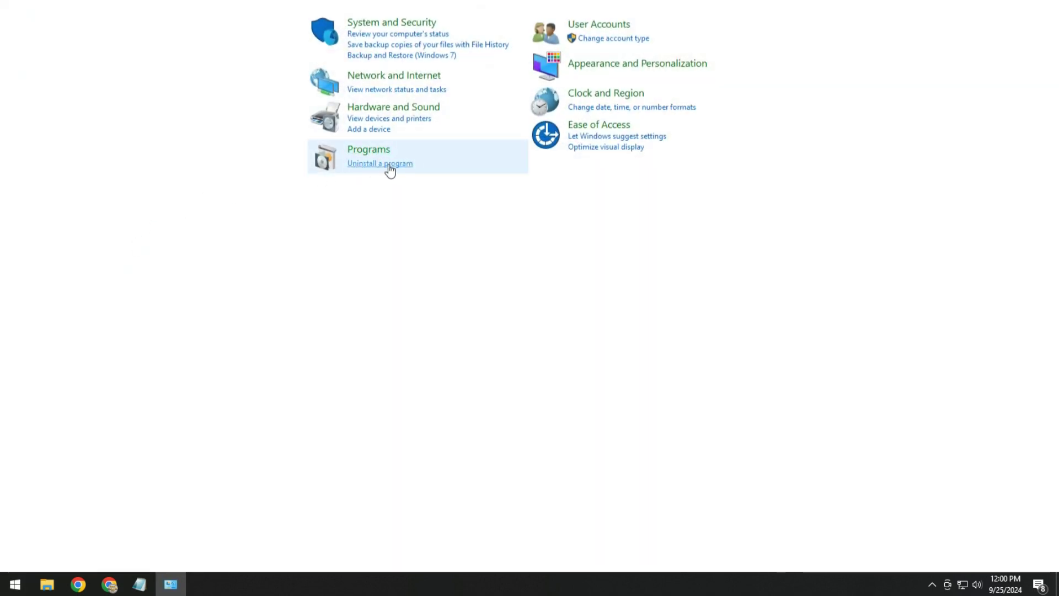
click(389, 166)
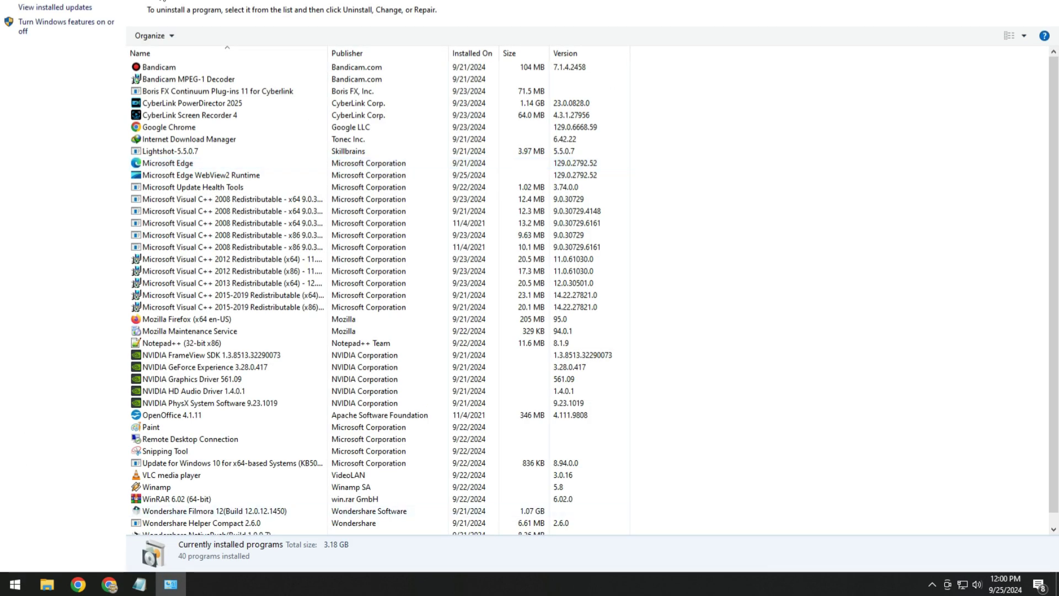
click(140, 584)
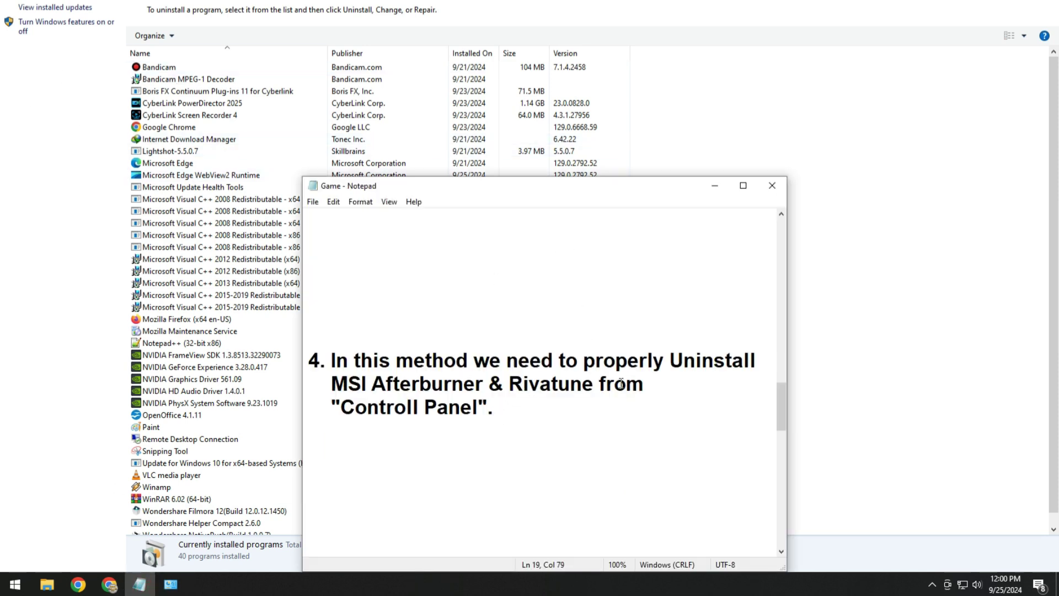
drag(594, 383, 336, 381)
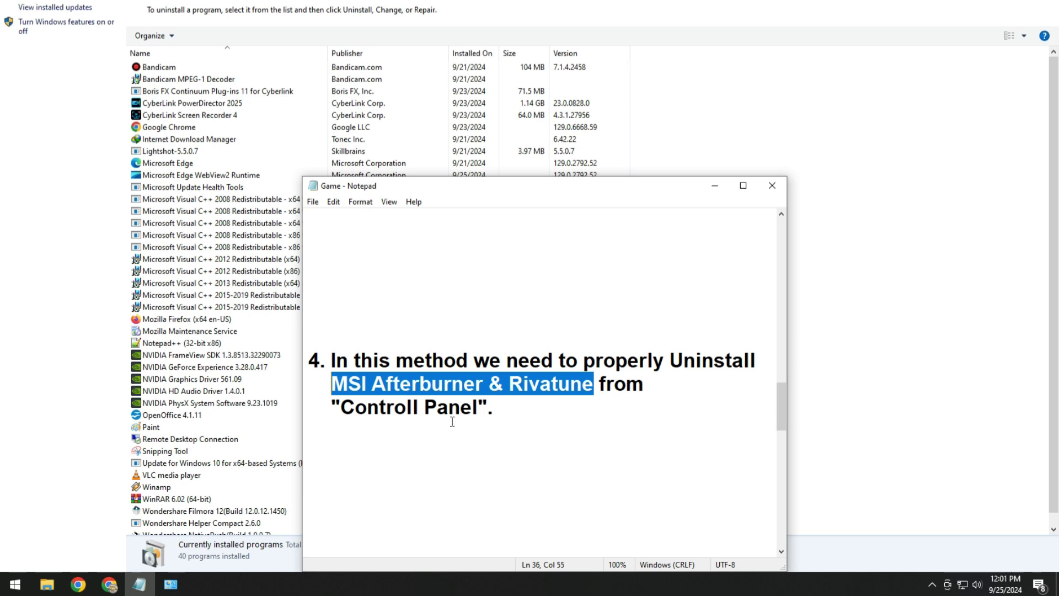
click(349, 386)
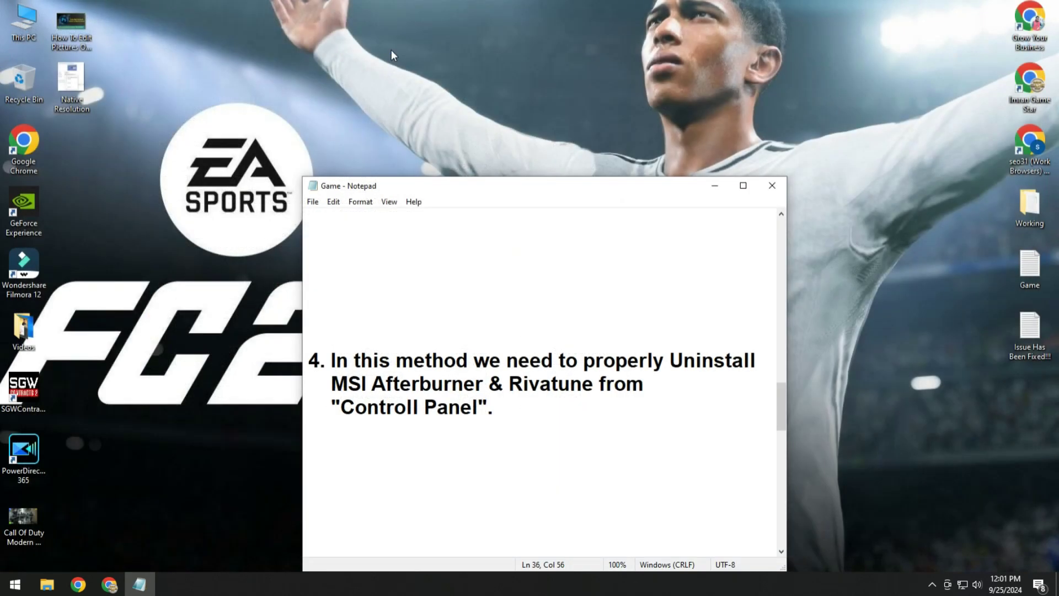
Step: Scroll the Game notes down to method 5, refreshing the desktop several times
right_click(392, 50)
click(232, 55)
right_click(230, 54)
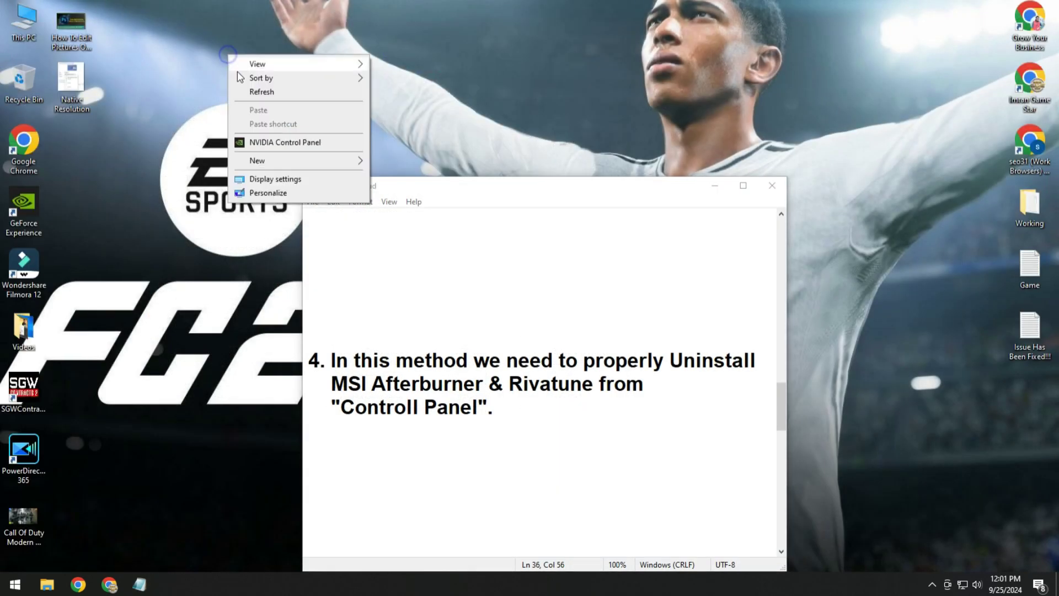
click(261, 92)
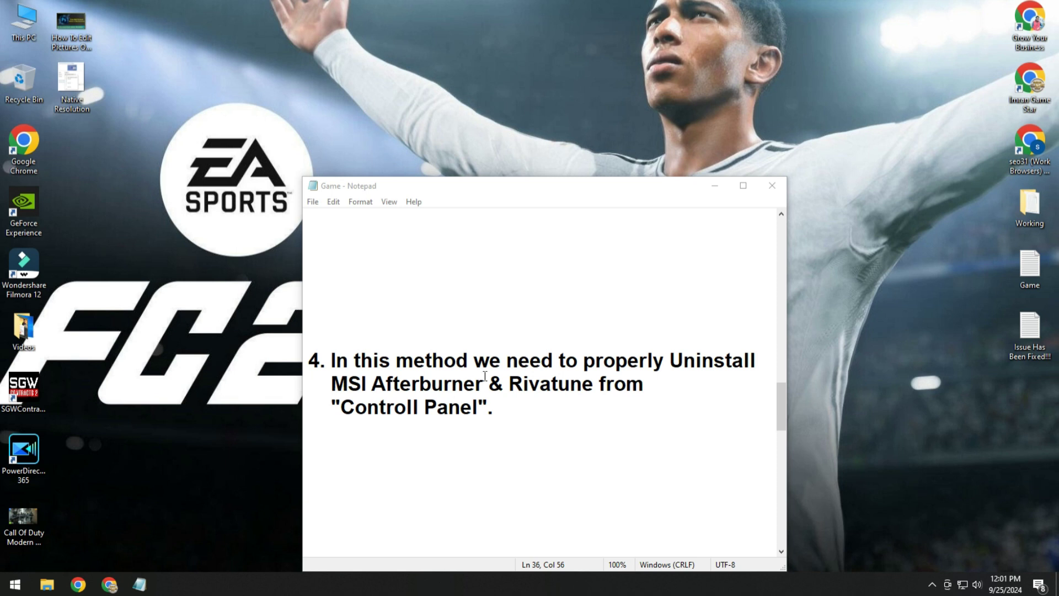
scroll(485, 376, down, 5)
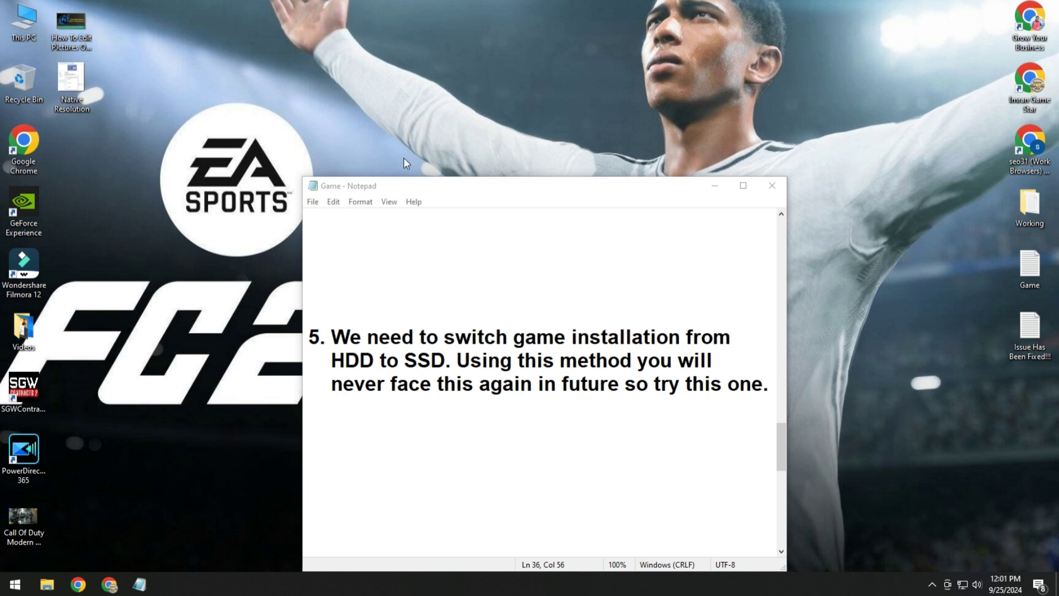
right_click(408, 88)
right_click(265, 125)
click(292, 12)
right_click(457, 3)
key(Escape)
Step: Highlight 'HDD to SSD' in method 5, clear it, and refresh the desktop twice
double_click(442, 362)
drag(446, 362, 331, 361)
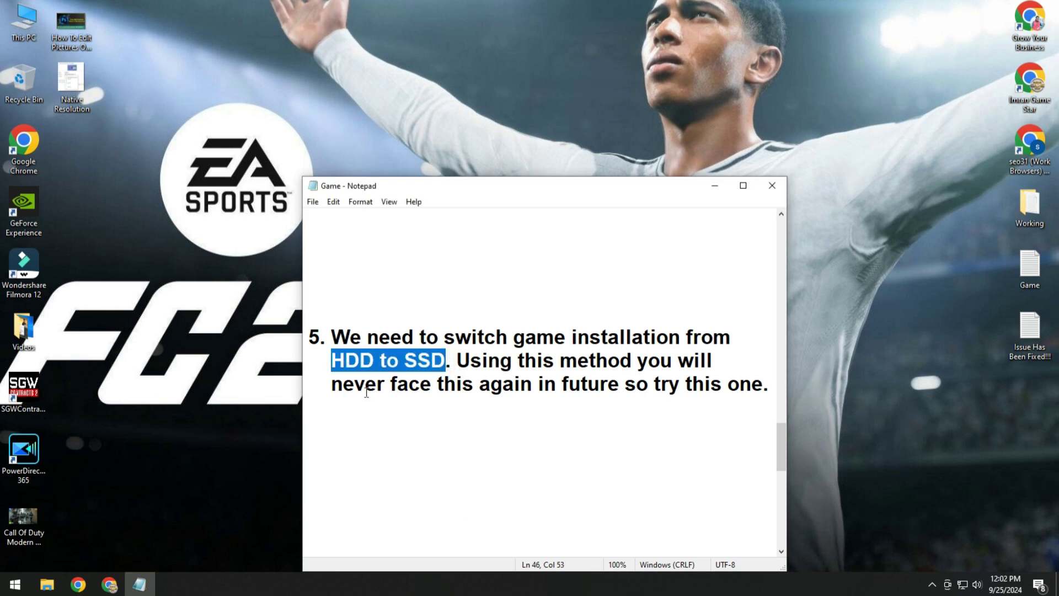
click(398, 386)
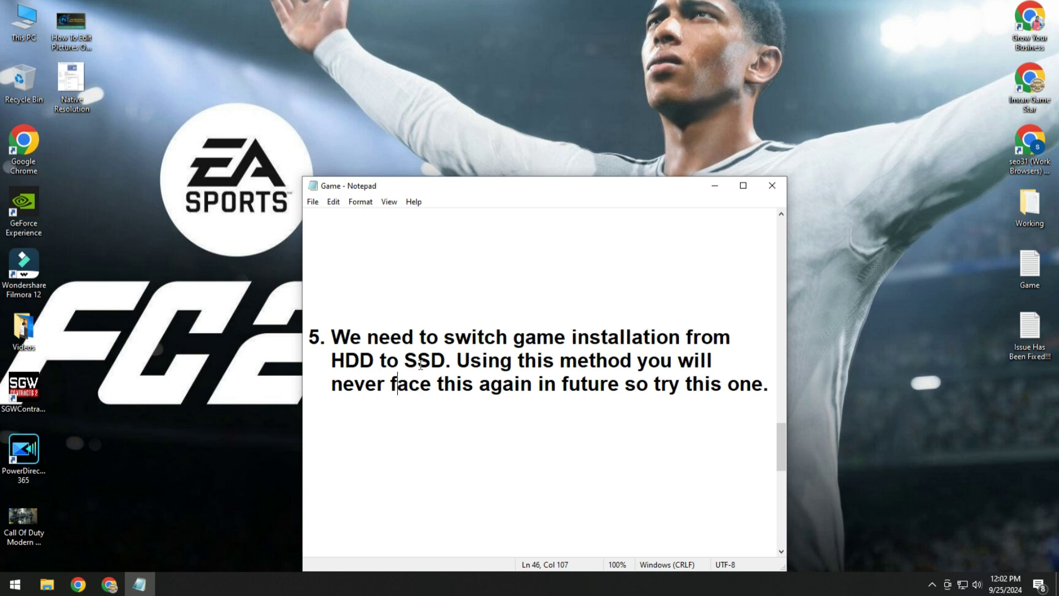
right_click(341, 81)
click(365, 117)
right_click(252, 84)
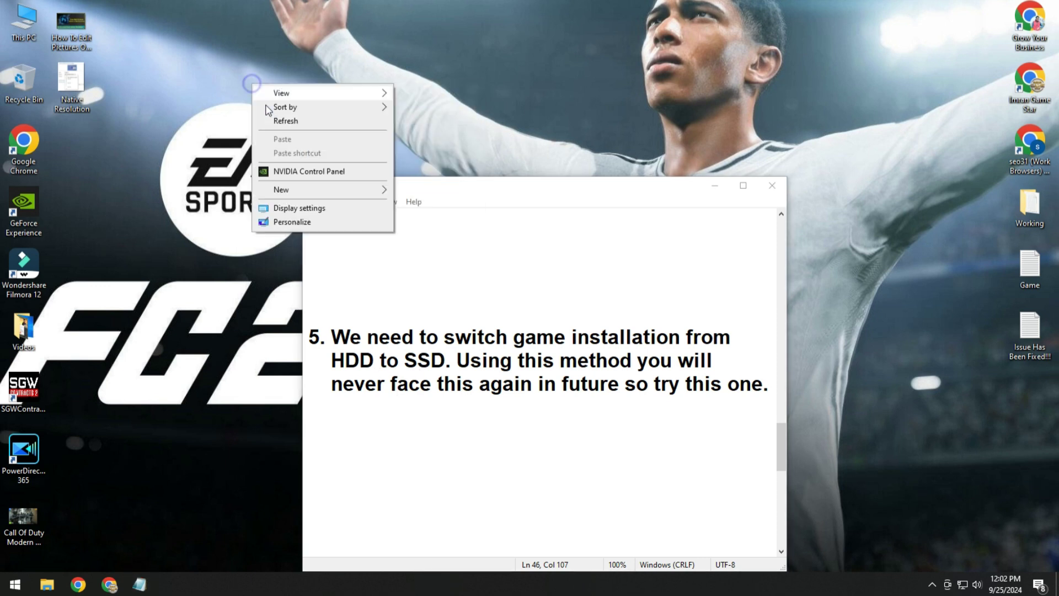
click(279, 121)
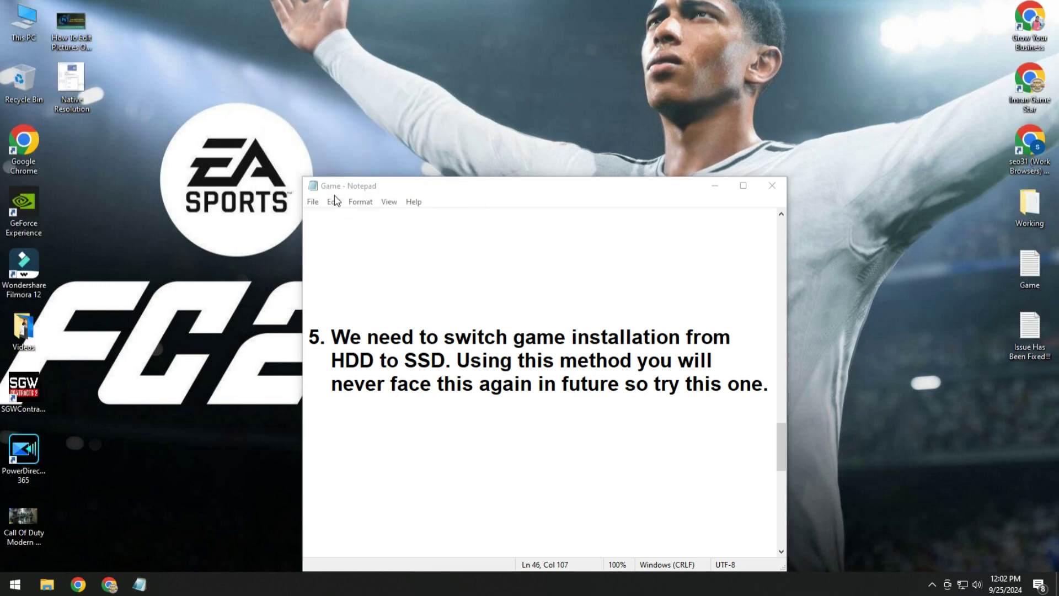
Step: Scroll to step 6 on the registry, refresh the desktop repeatedly, then minimize Notepad
scroll(434, 335, down, 3)
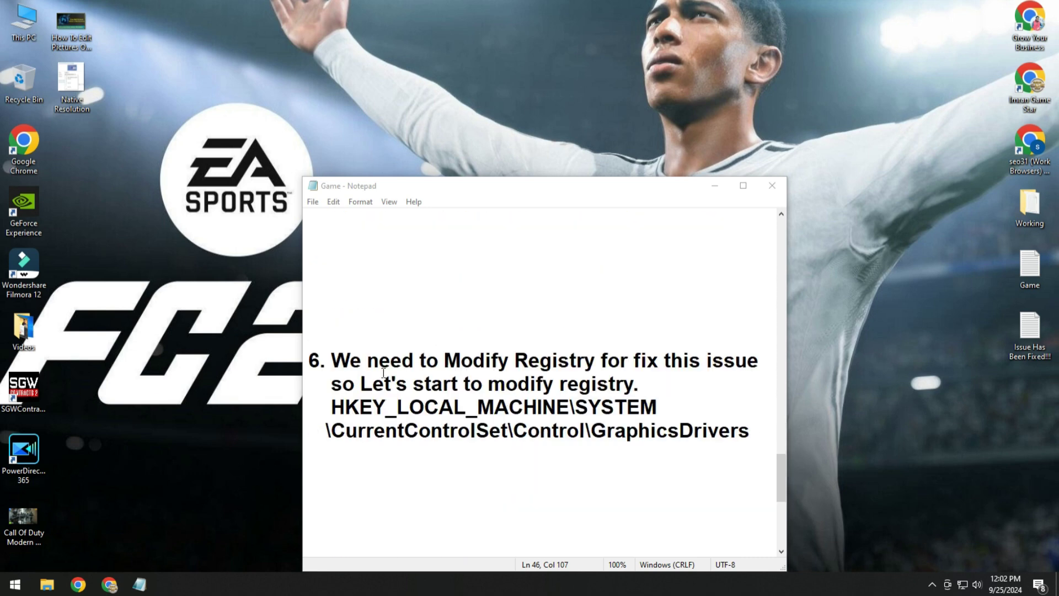
click(417, 363)
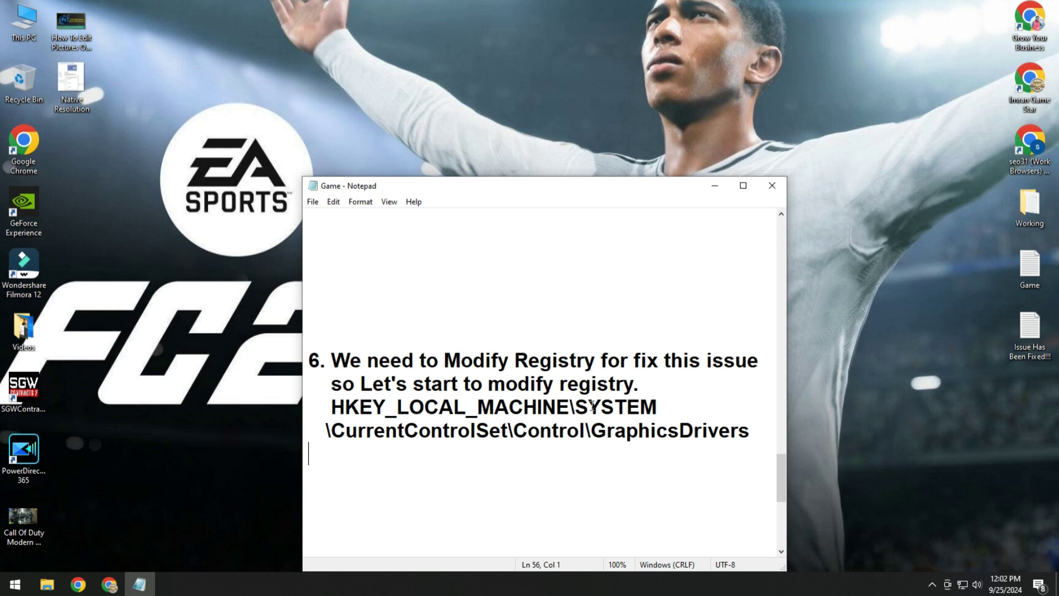
right_click(150, 34)
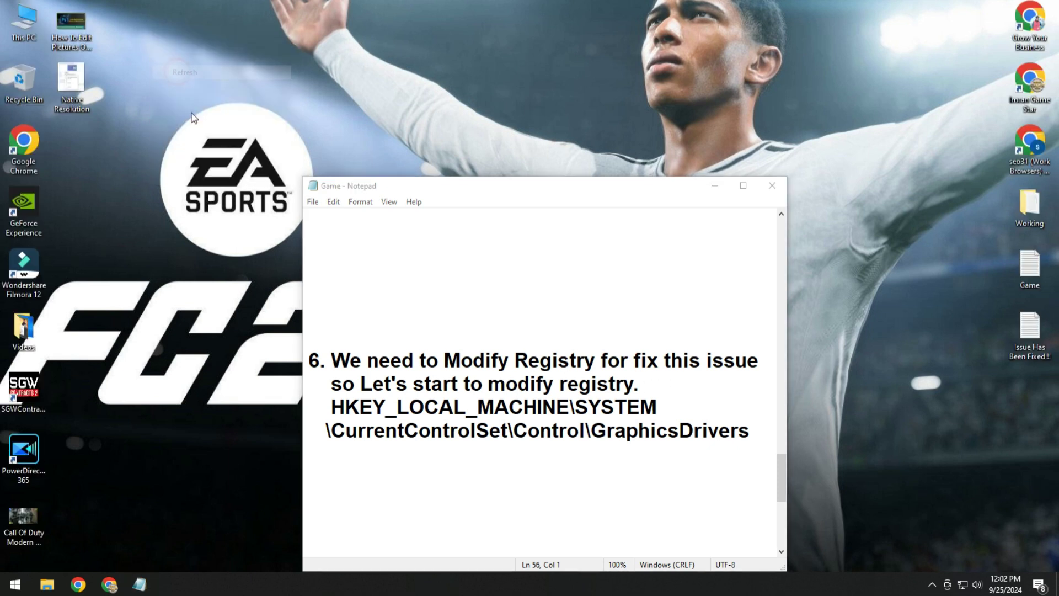
right_click(181, 55)
click(214, 92)
right_click(190, 74)
click(217, 109)
right_click(190, 84)
click(217, 119)
click(714, 186)
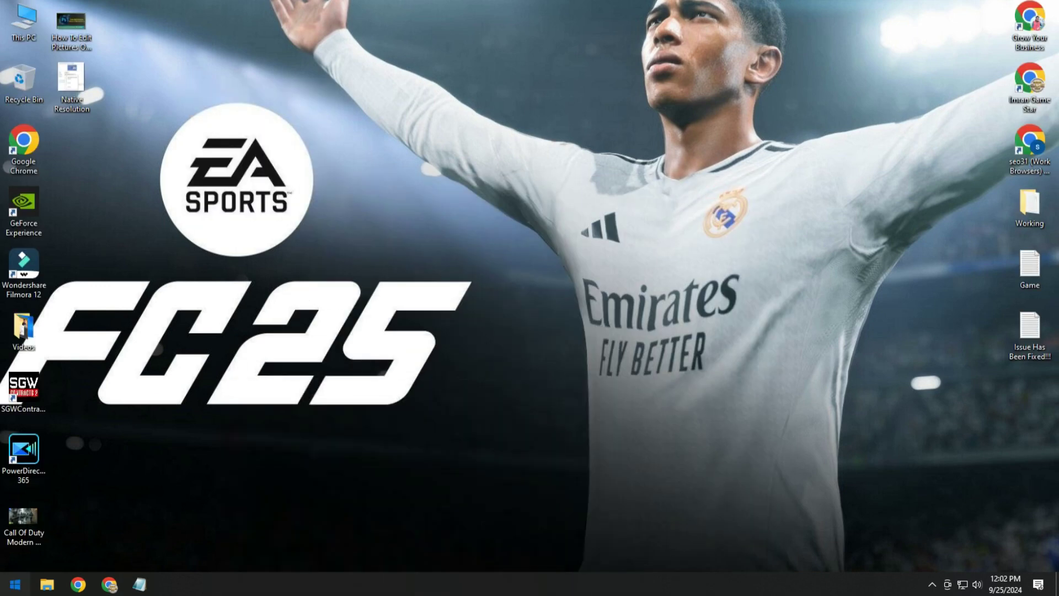
Step: Launch Registry Editor from a Start search for 'regis' and expand HKEY_LOCAL_MACHINE > SYSTEM
click(15, 584)
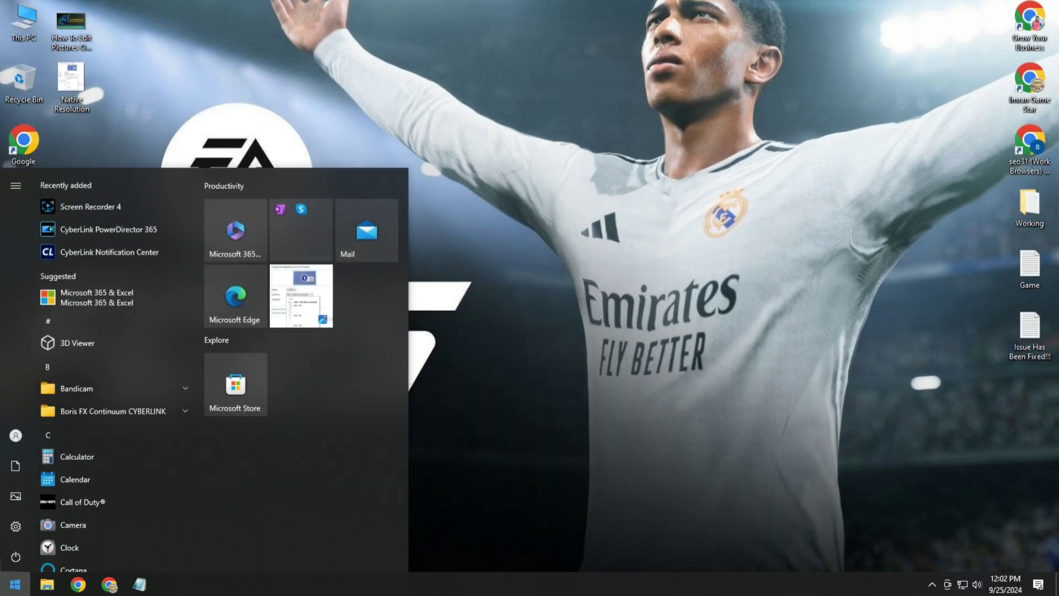
text(re)
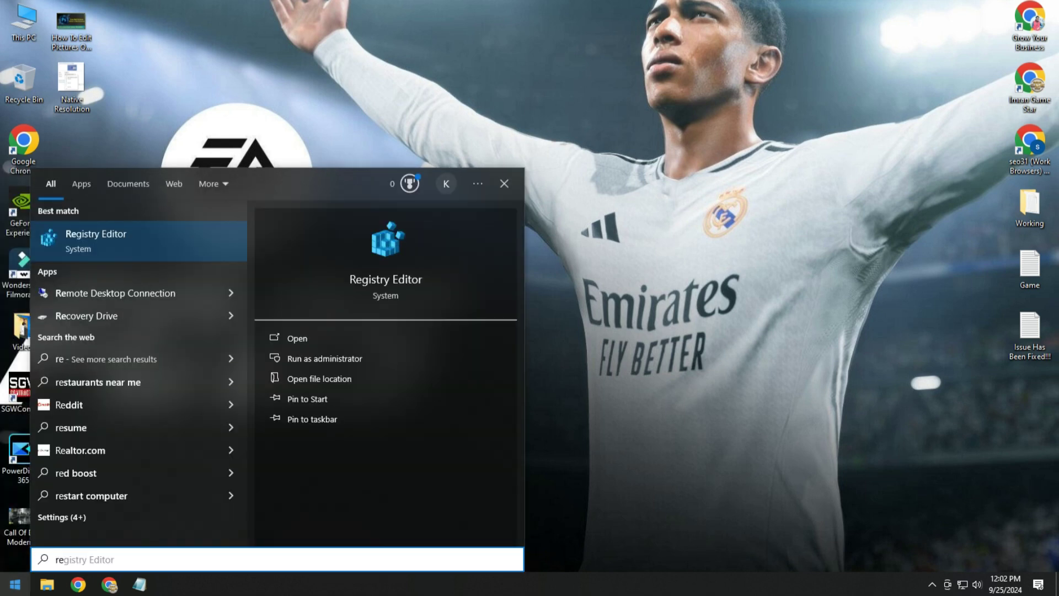
text(gis)
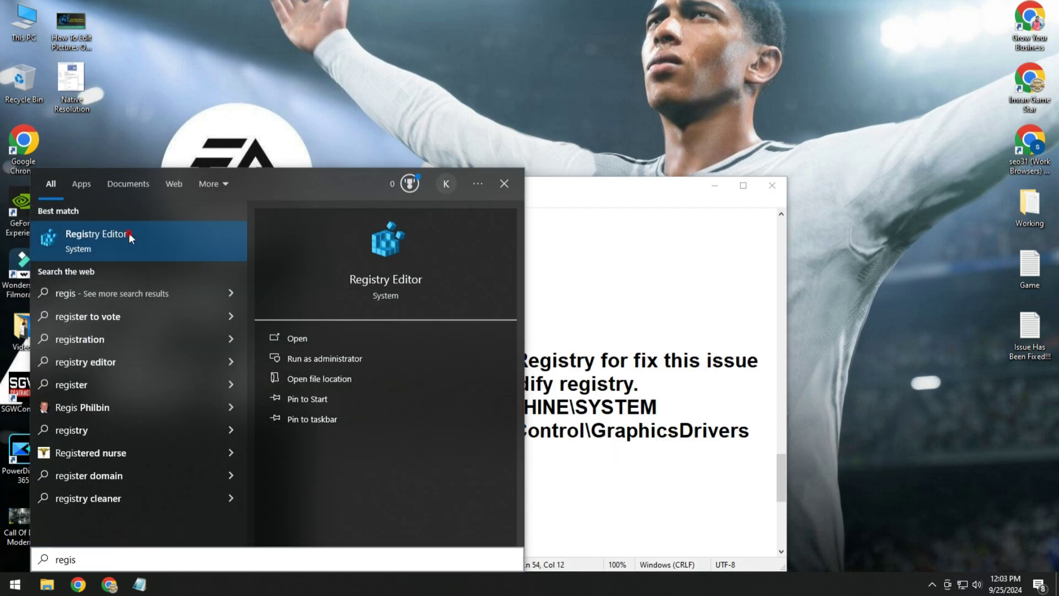
click(129, 234)
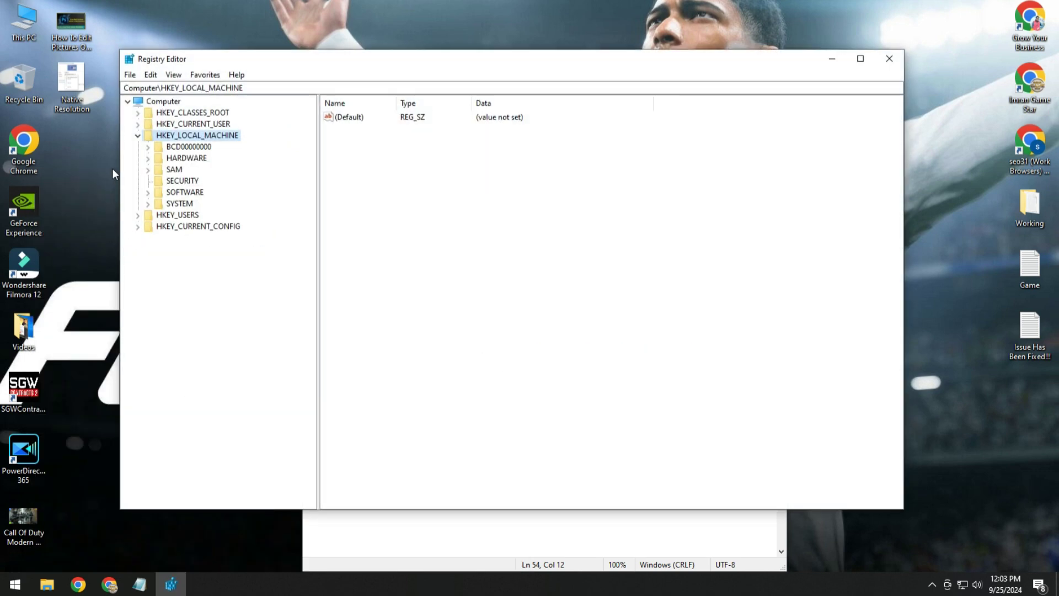
click(138, 137)
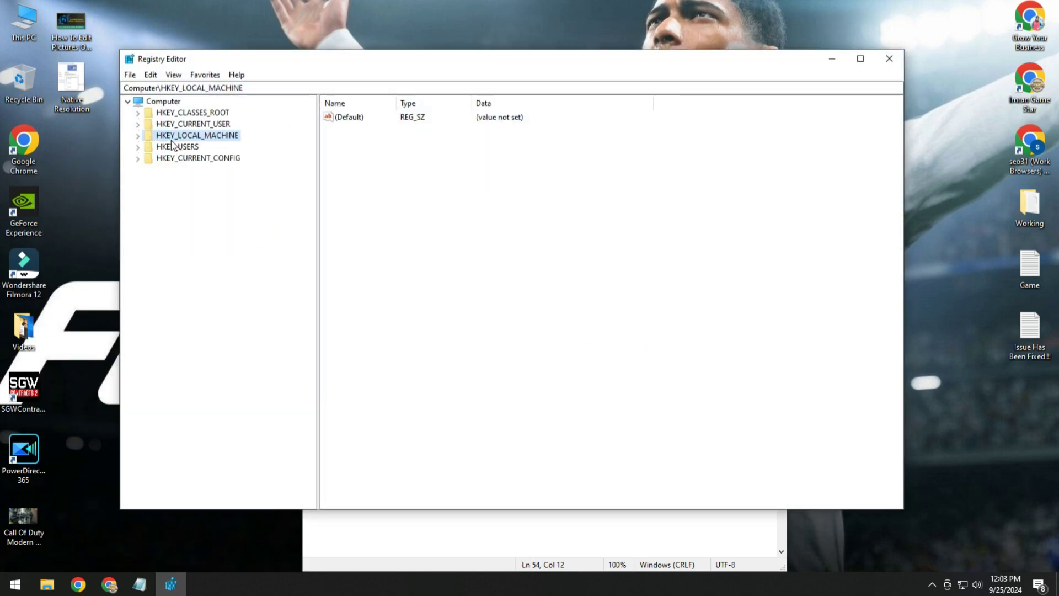
click(139, 135)
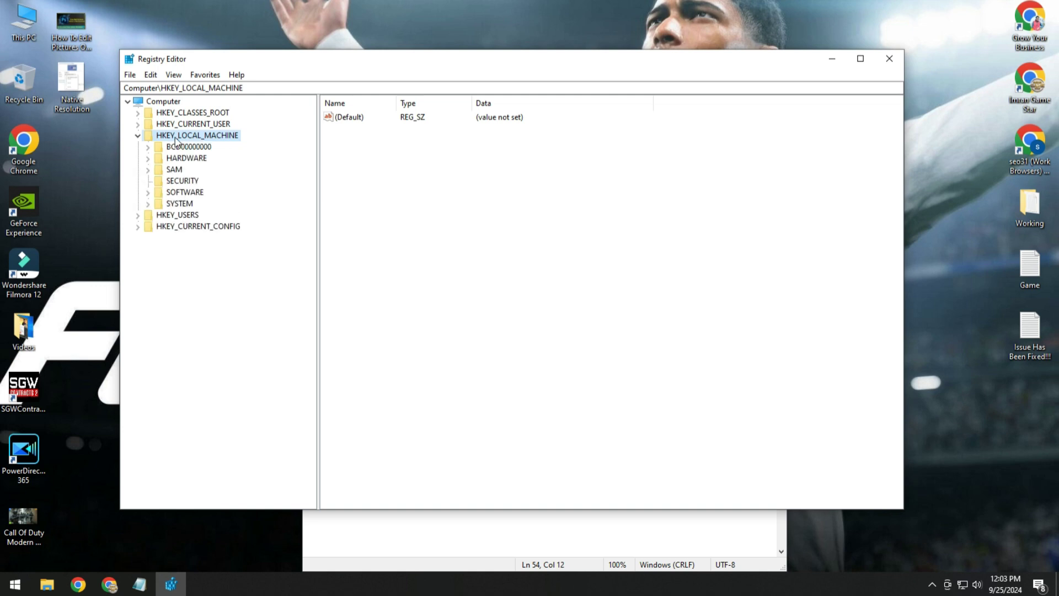
click(181, 204)
double_click(179, 204)
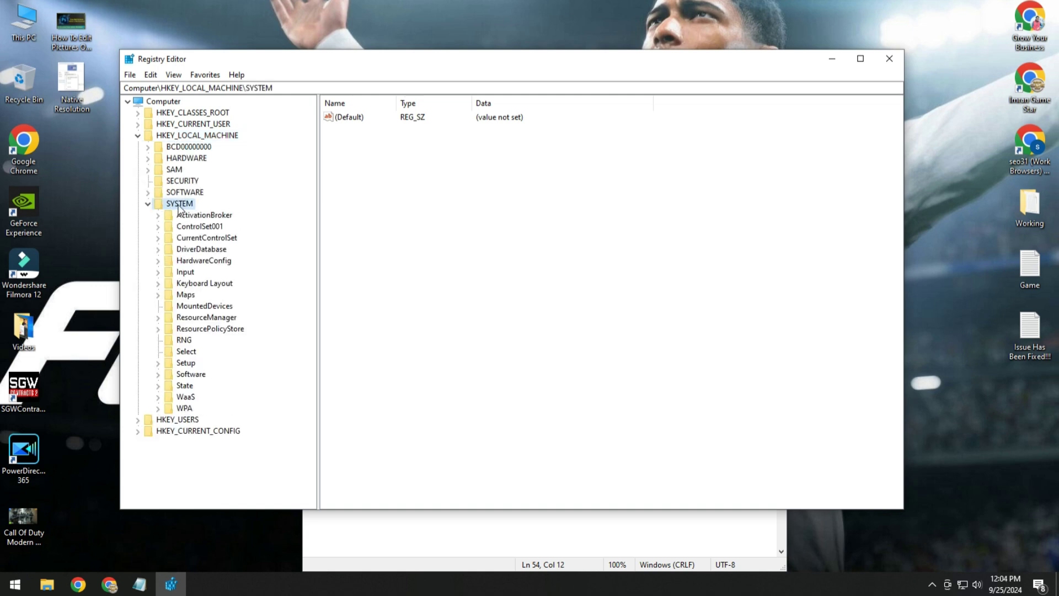
Step: Expand CurrentControlSet > Control and open the GraphicsDrivers key
click(215, 239)
double_click(202, 240)
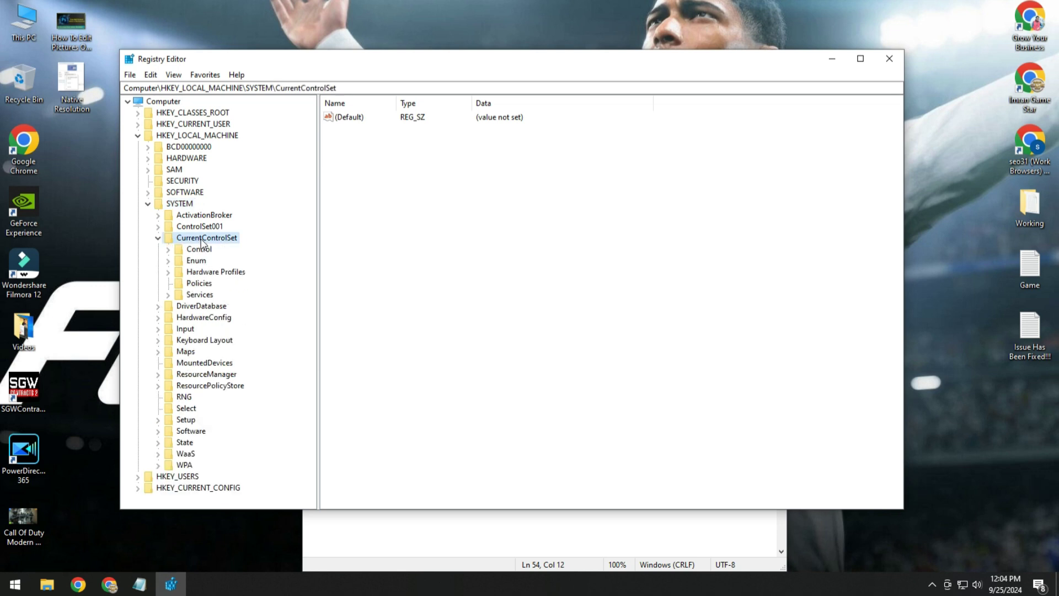
double_click(195, 251)
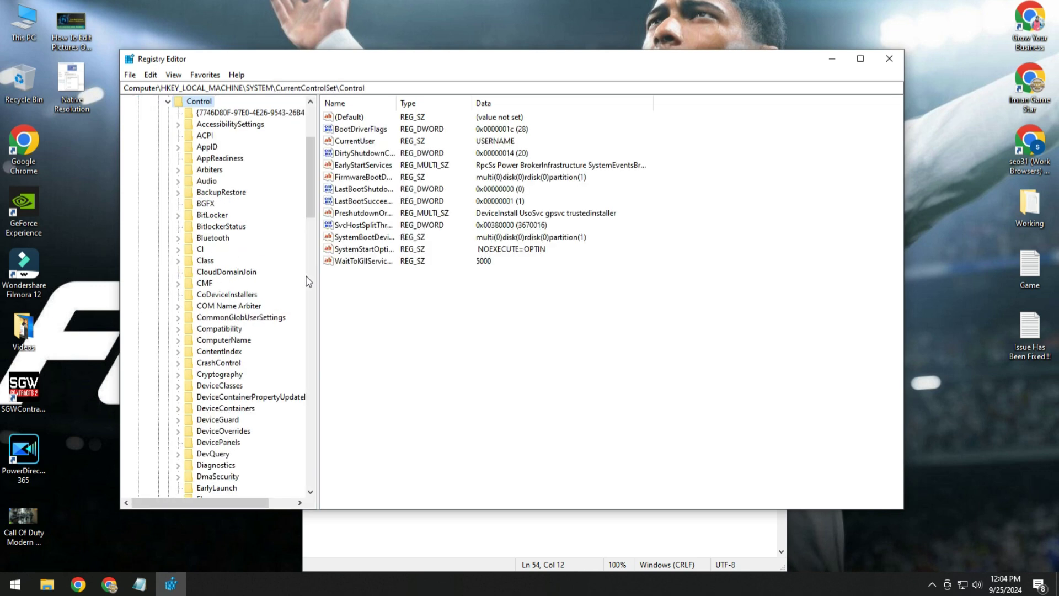
drag(317, 273, 353, 276)
scroll(249, 314, down, 5)
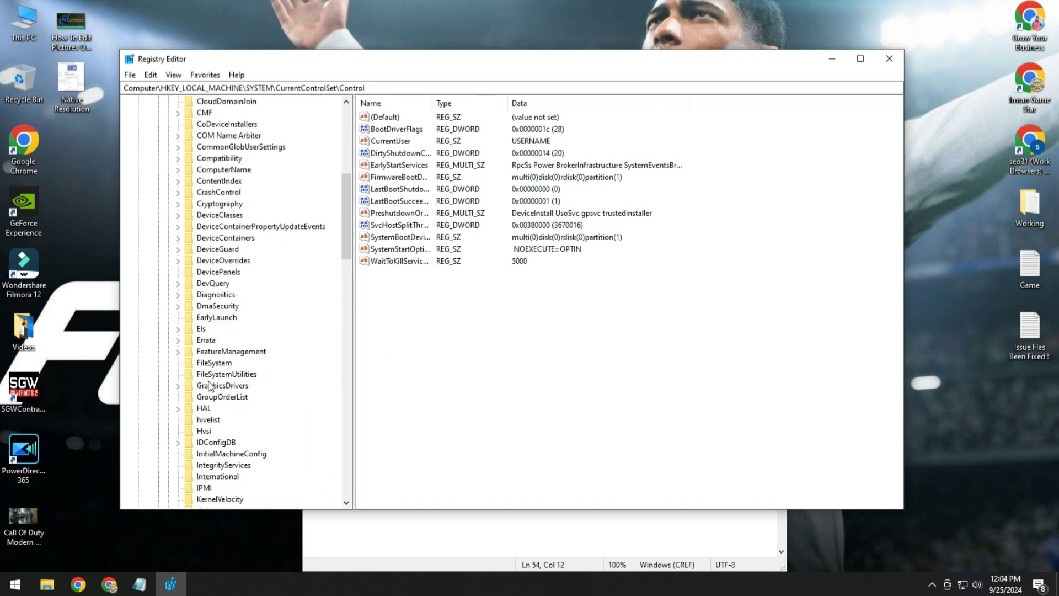
click(212, 386)
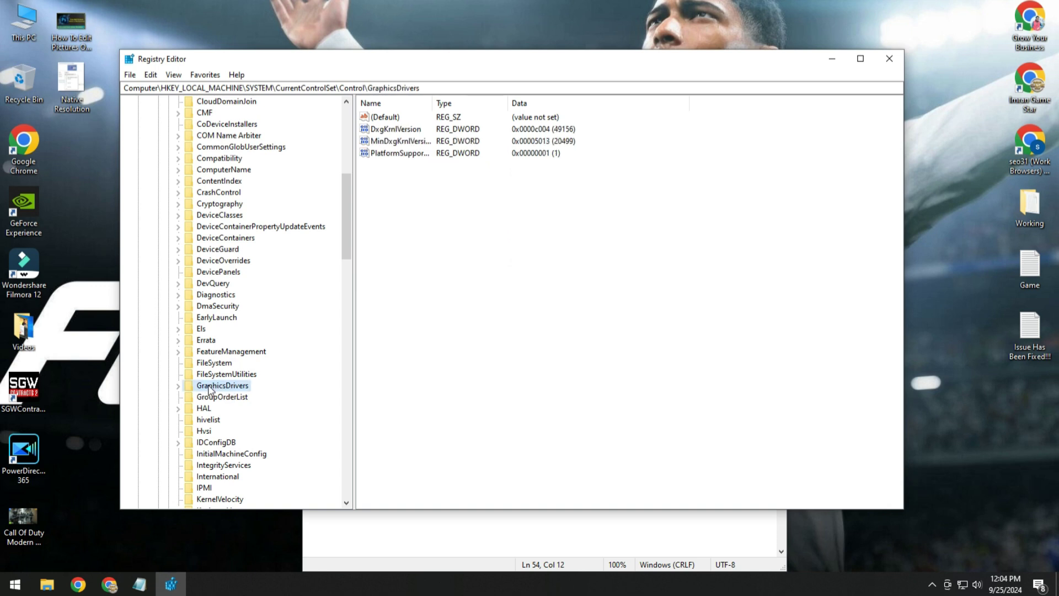
double_click(212, 386)
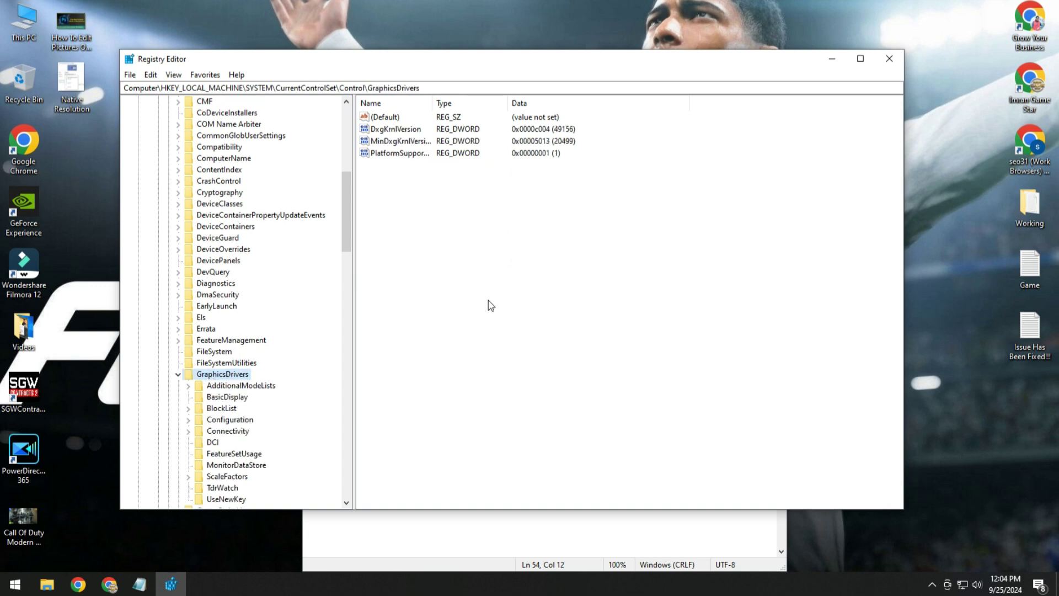
Step: Create a new DWORD (32-bit) value named TdrLevel under GraphicsDrivers
right_click(492, 236)
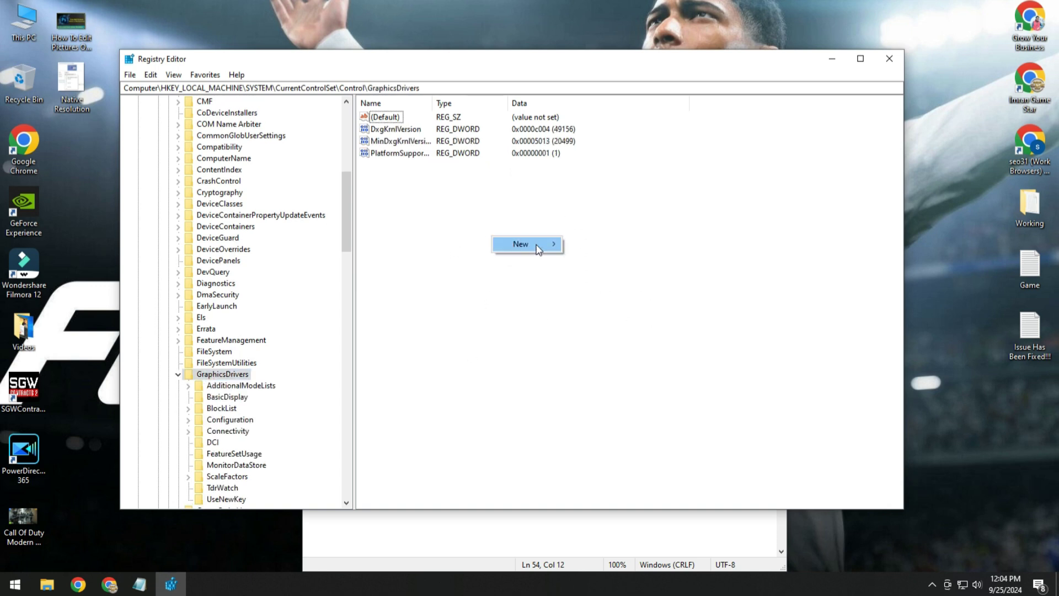
mouse_move(519, 252)
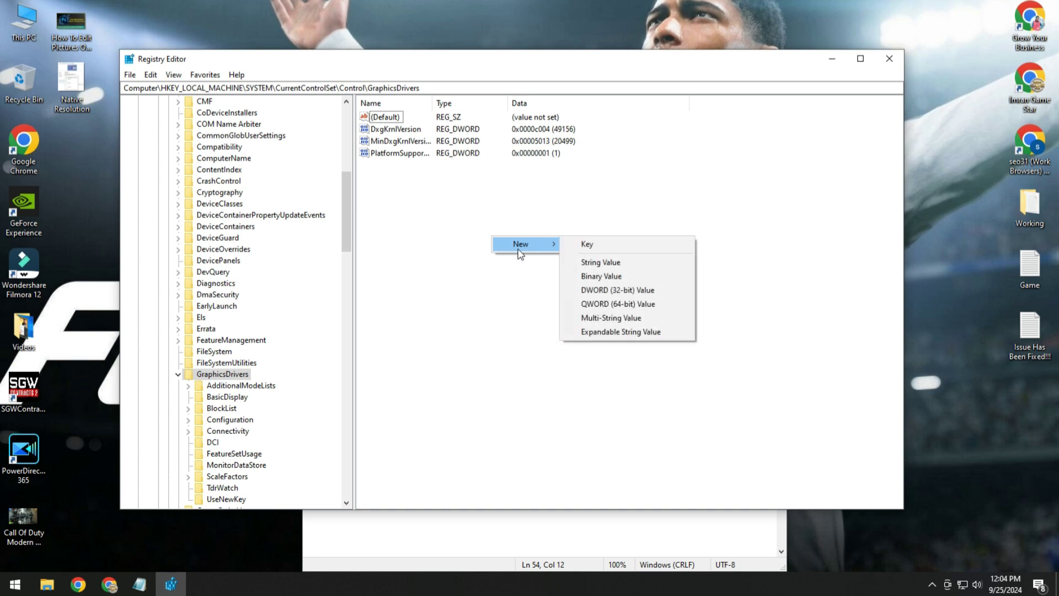
click(631, 289)
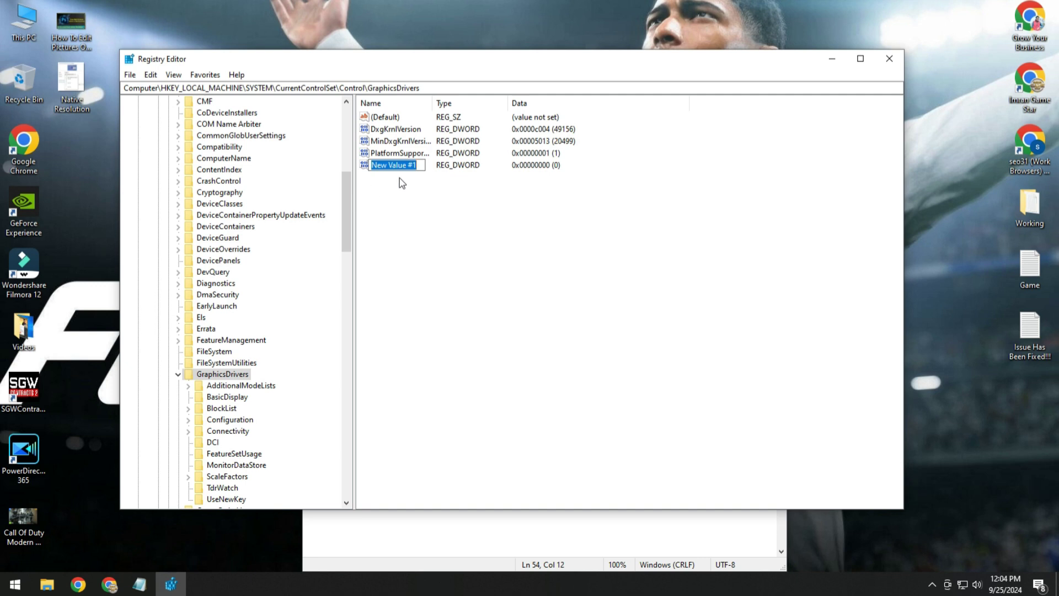
text(TdrLevel)
key(Return)
Step: Modify TdrLevel, keeping its value data at 0, and confirm
right_click(385, 166)
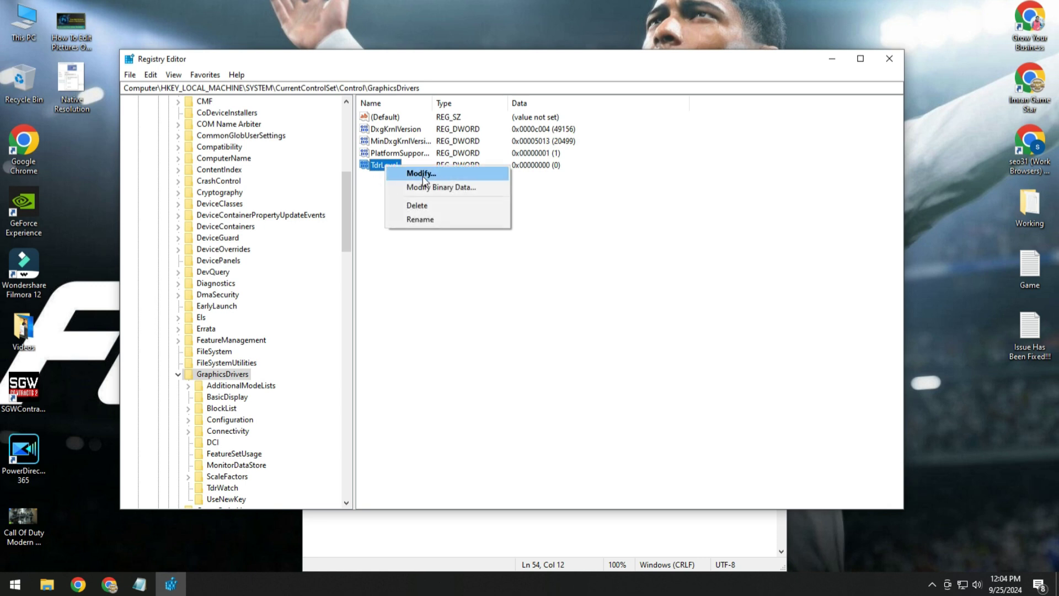
click(423, 175)
click(188, 178)
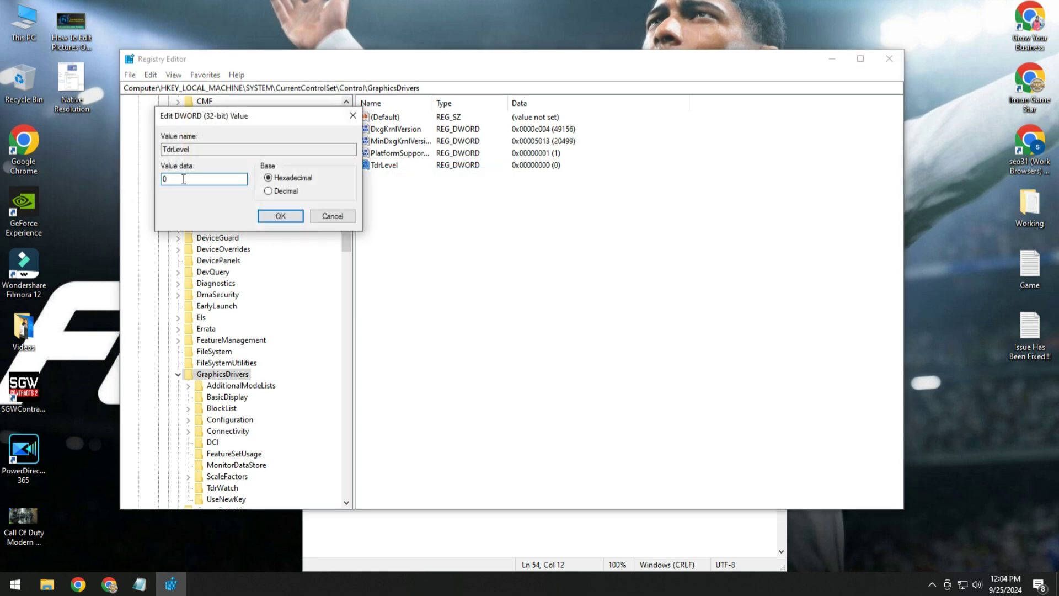
click(295, 217)
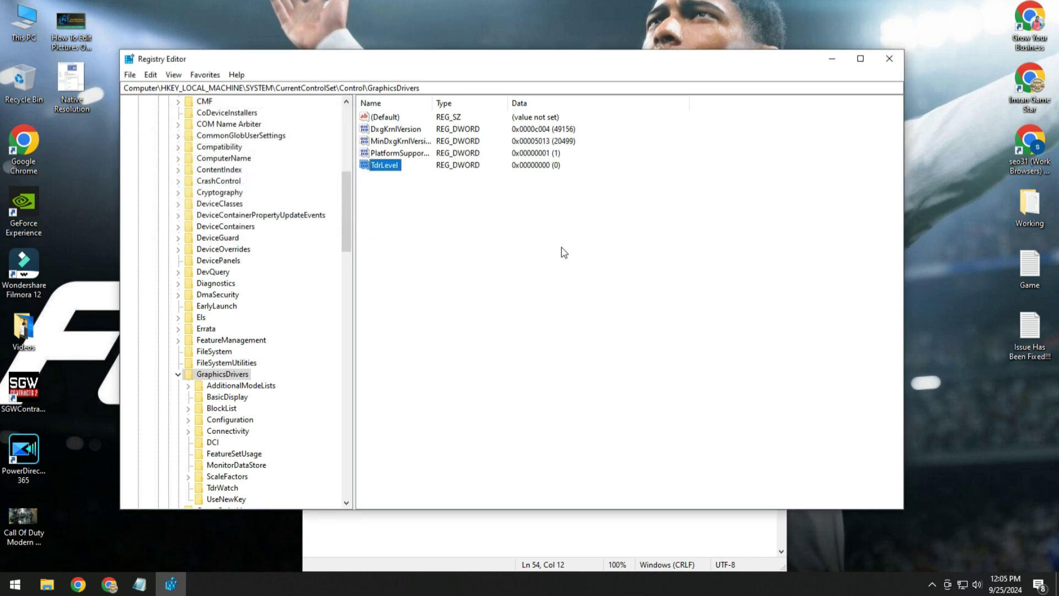
Step: Close Registry Editor, refresh the desktop, and scroll Notepad down to item 7
click(889, 58)
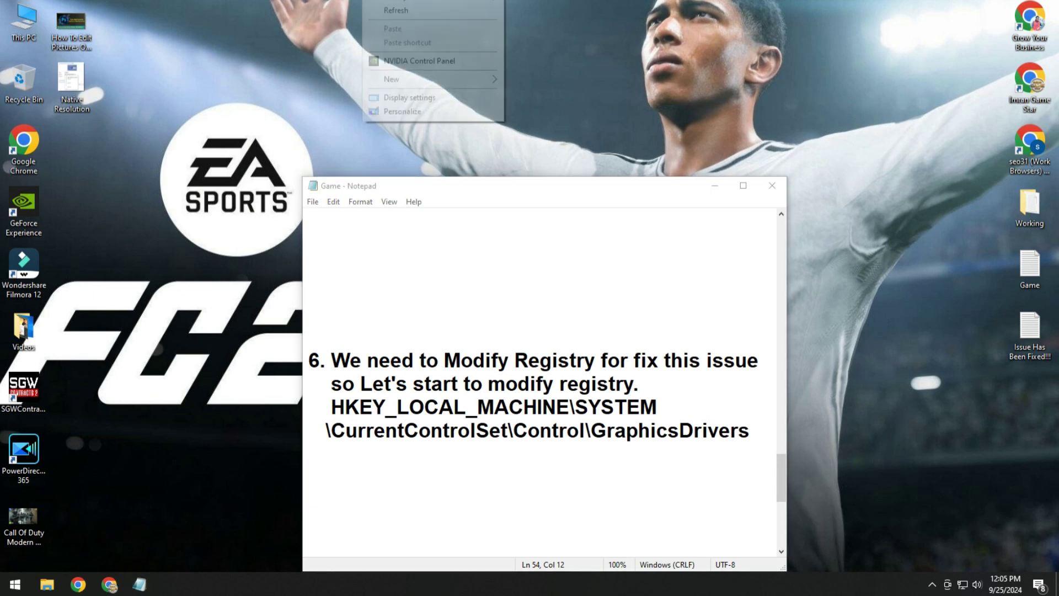
click(398, 11)
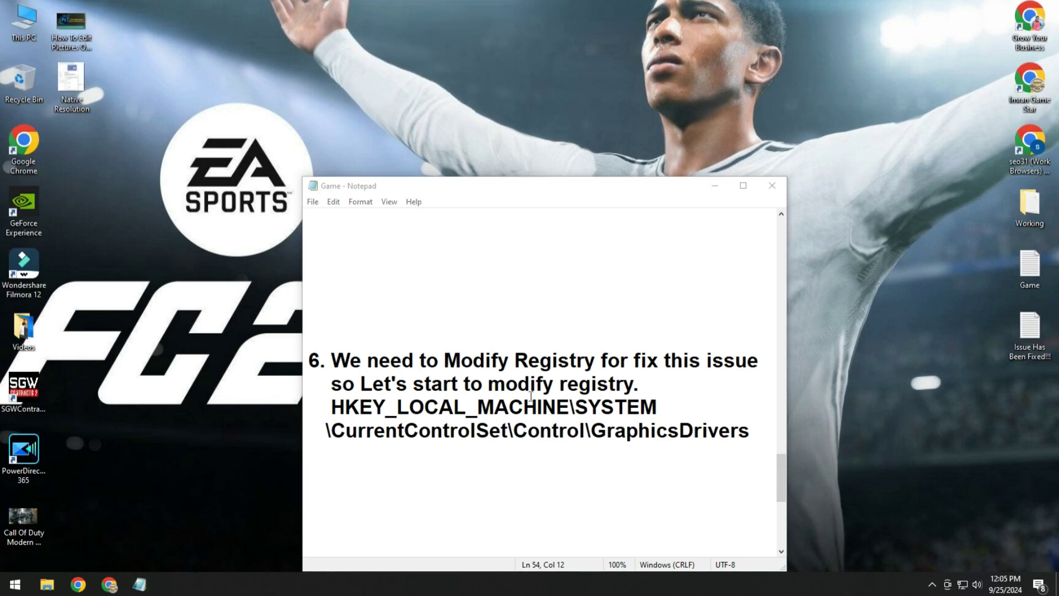
scroll(512, 373, down, 3)
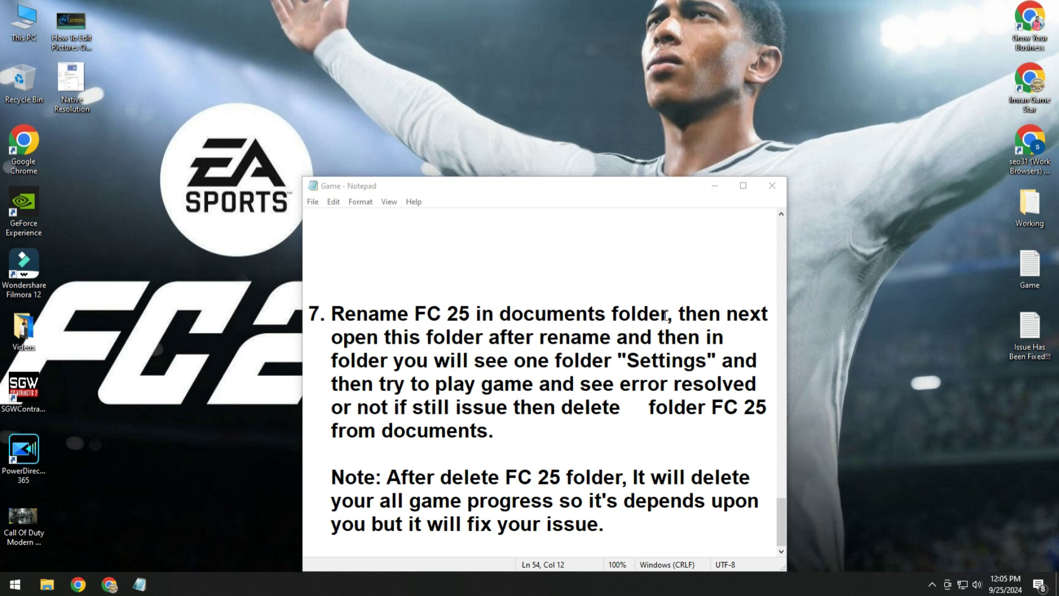
Step: Highlight the documents-folder wording in item 7, then place the caret right after FC 25
drag(668, 313, 524, 314)
click(452, 337)
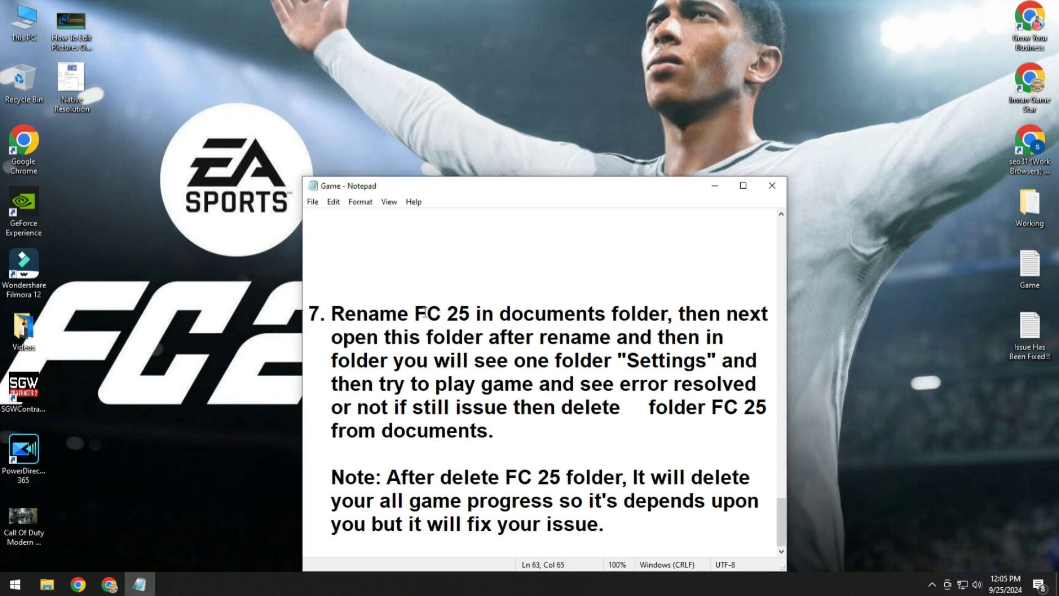
click(662, 313)
click(470, 313)
Step: Rename the Native Resolution desktop file to 'FC 25 old'
right_click(70, 83)
click(103, 453)
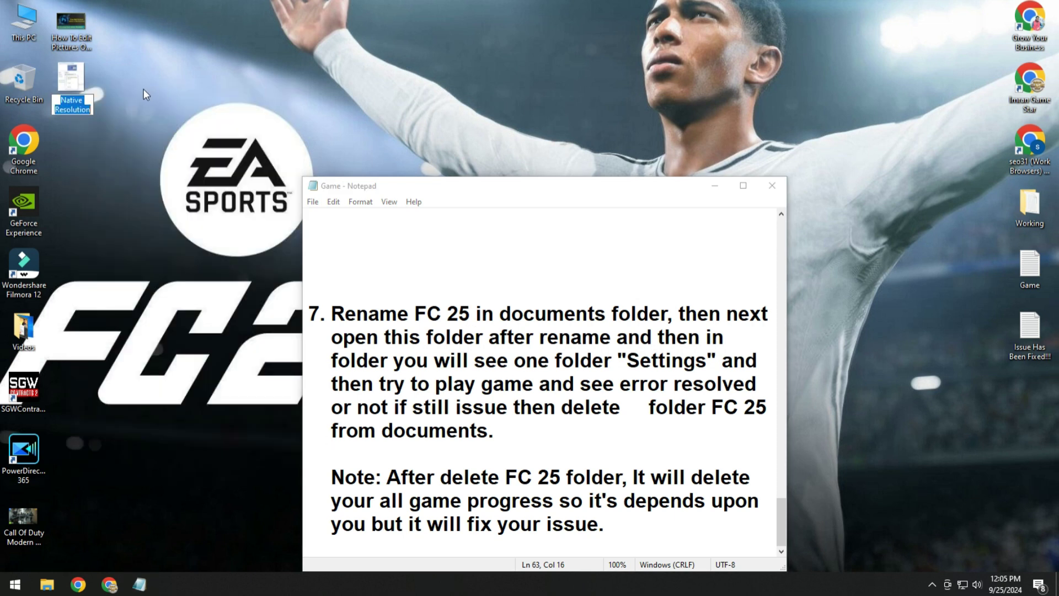
text(C 25 ol)
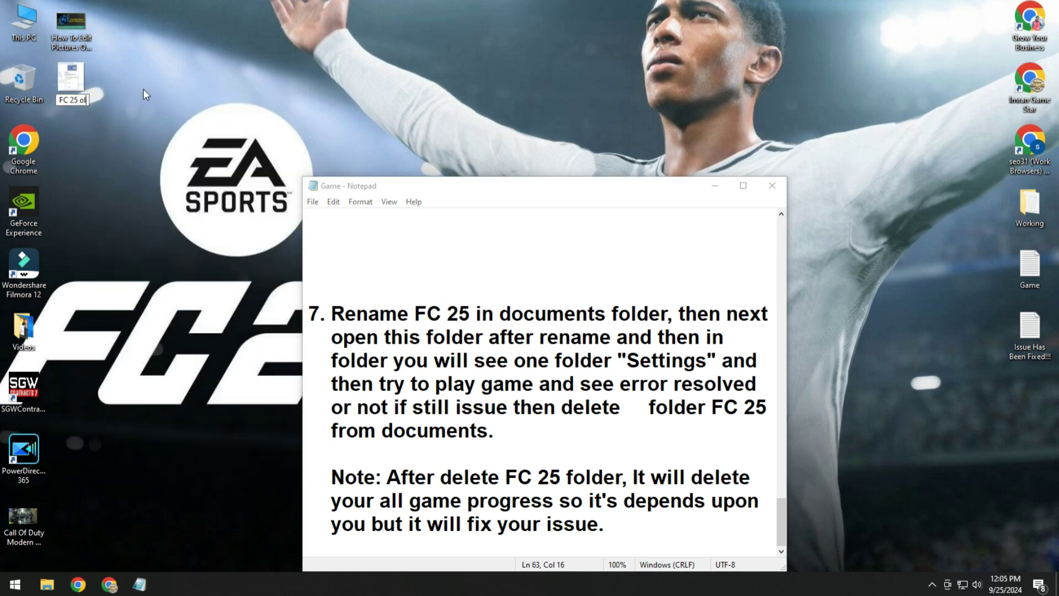
text(d)
key(Return)
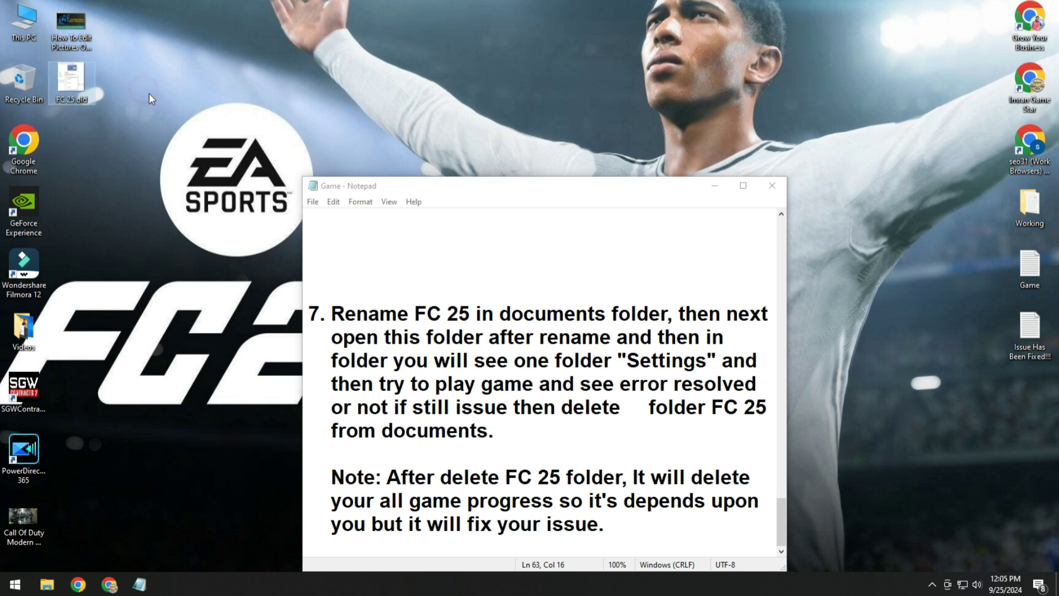
Step: Return to the Notepad guide and refresh the desktop
click(420, 329)
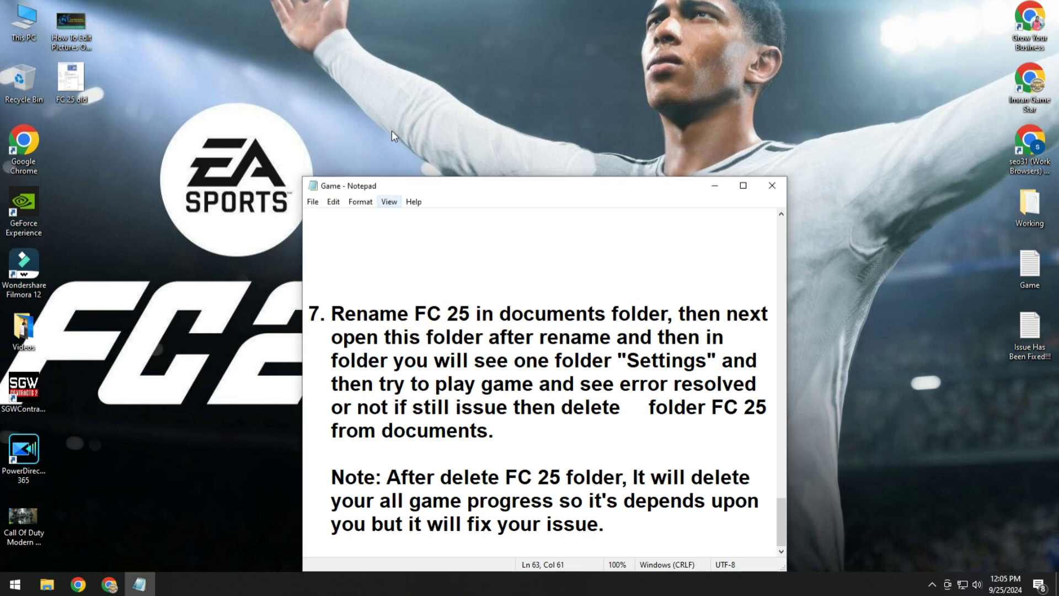
right_click(391, 98)
right_click(260, 102)
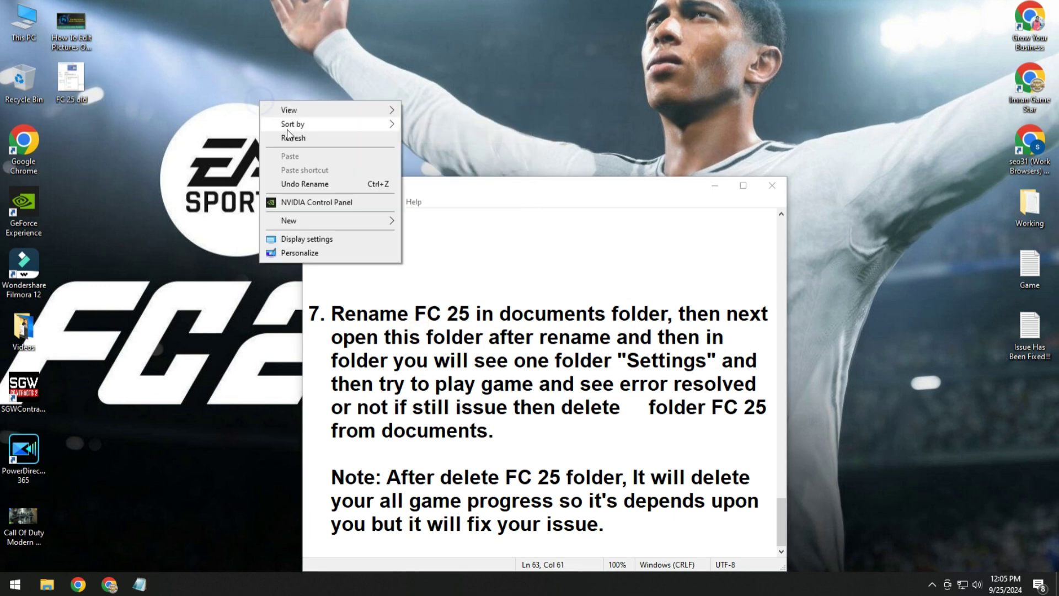
click(293, 138)
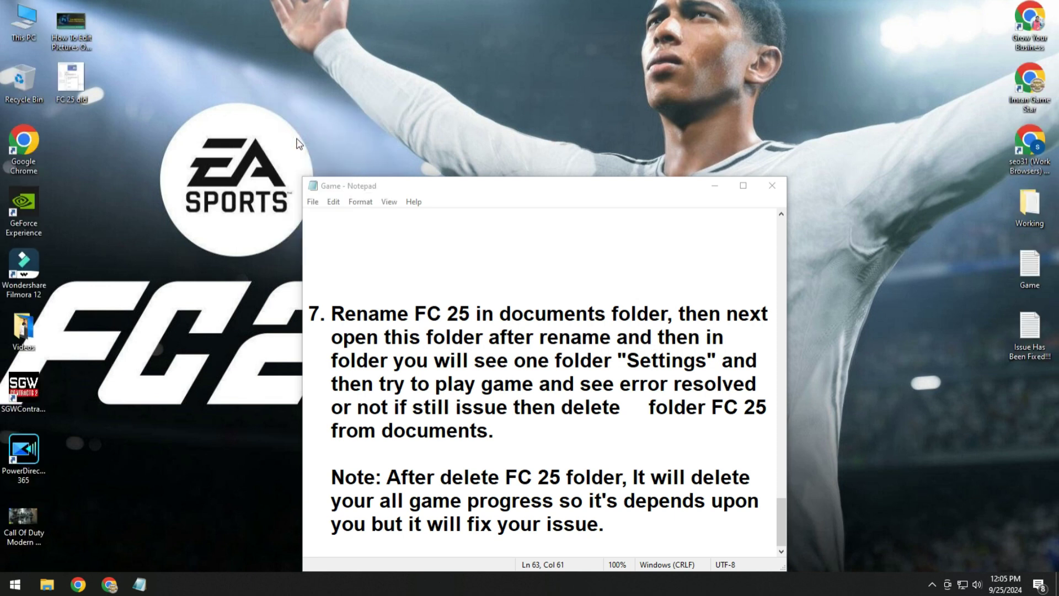
click(424, 331)
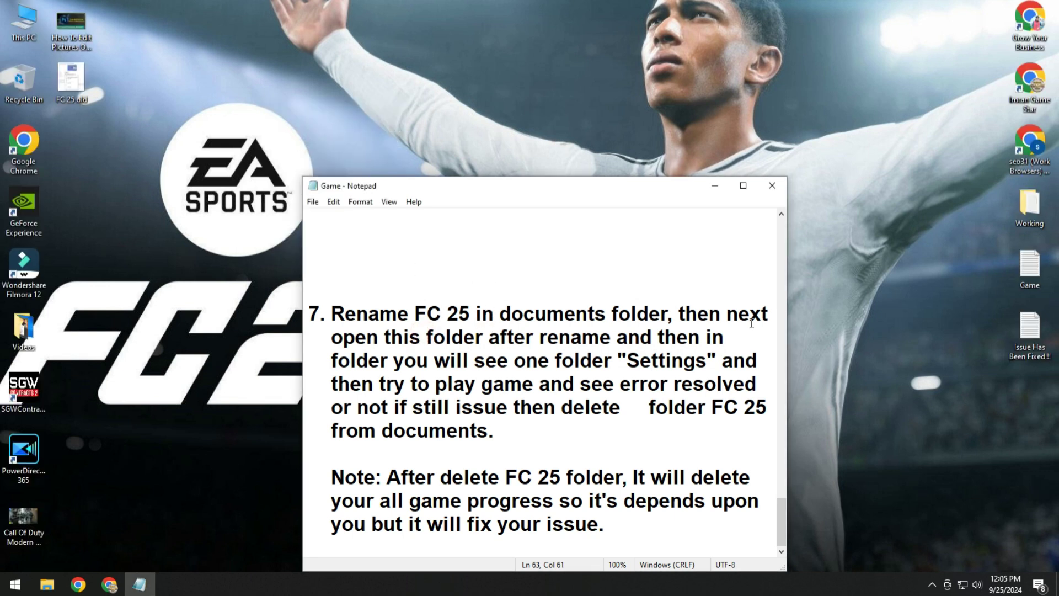
click(466, 316)
drag(711, 361, 617, 361)
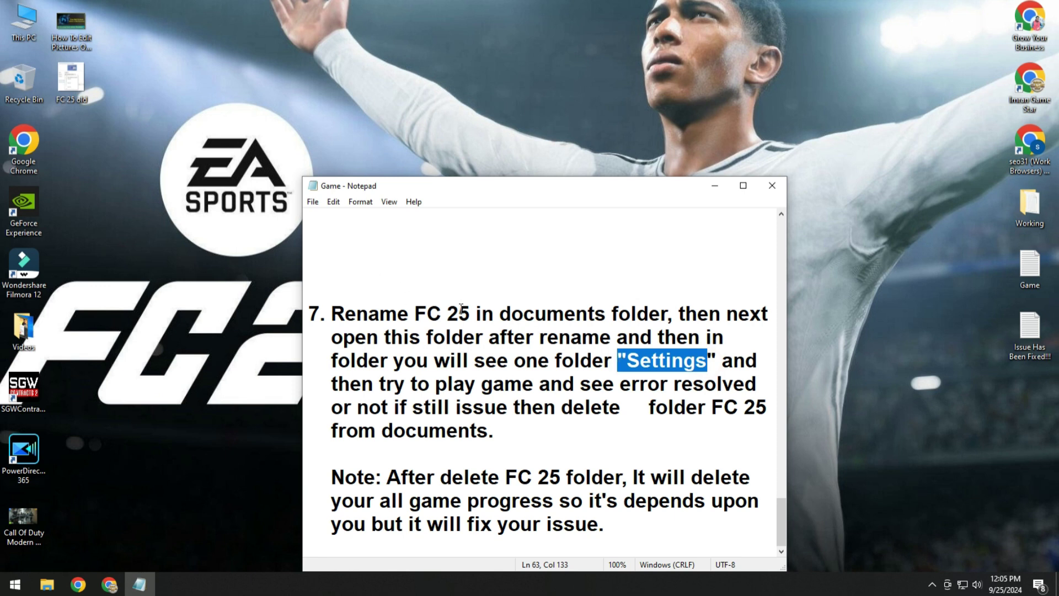
click(540, 382)
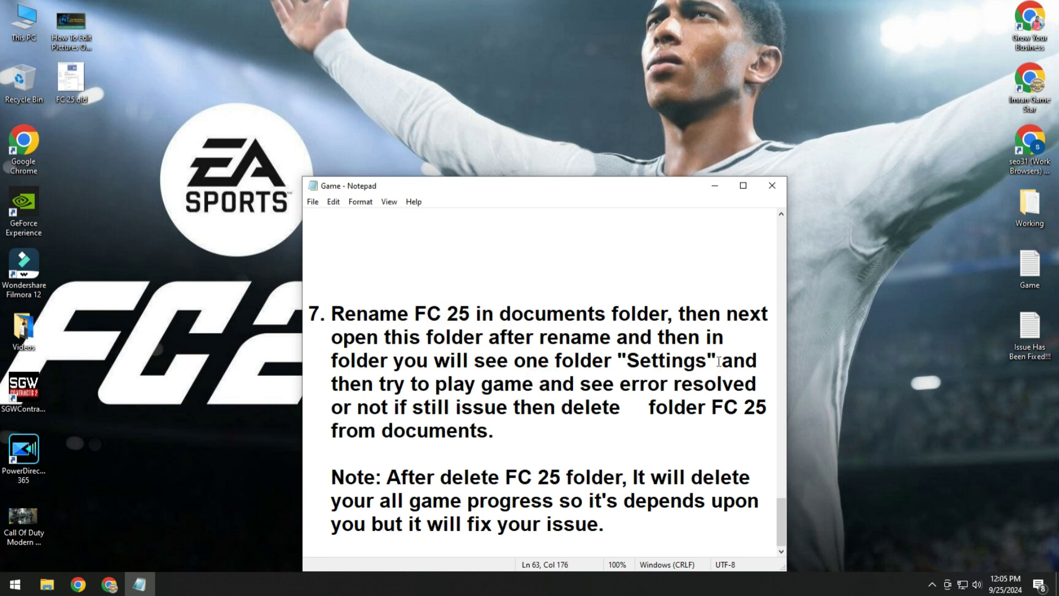
drag(717, 361, 618, 361)
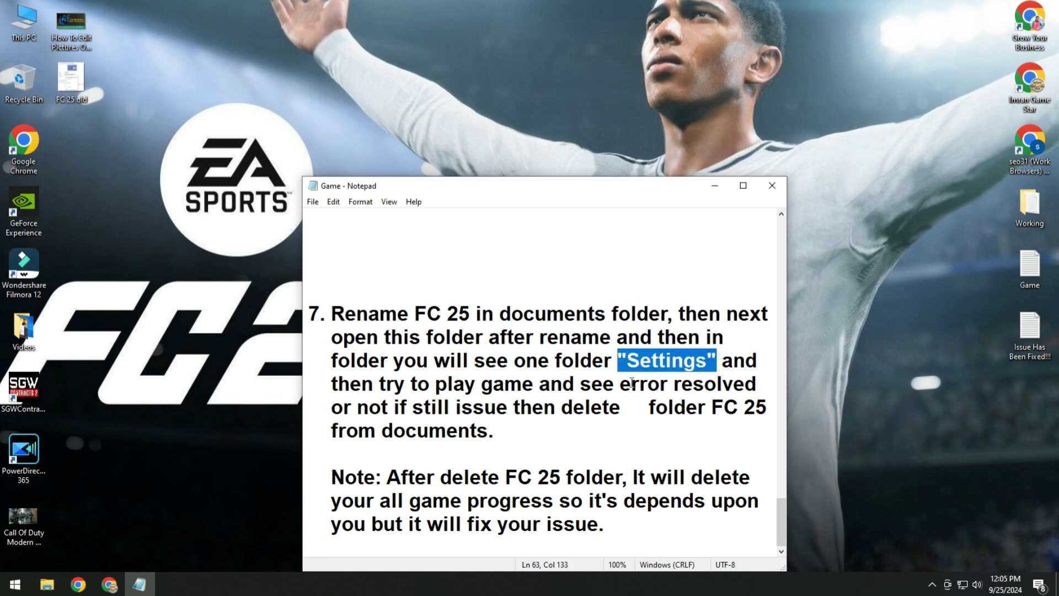
right_click(396, 2)
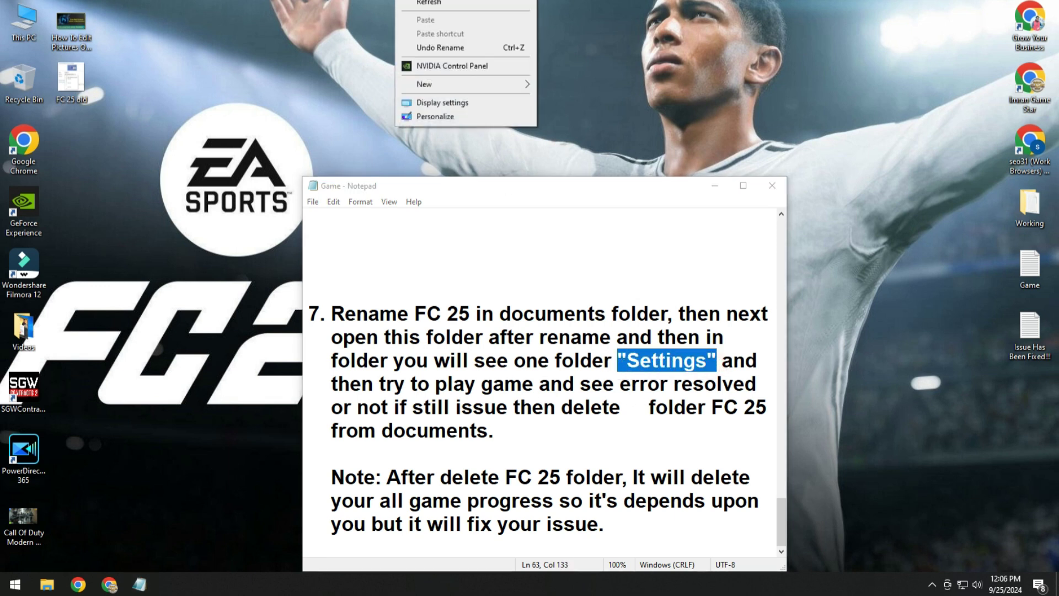
click(430, 3)
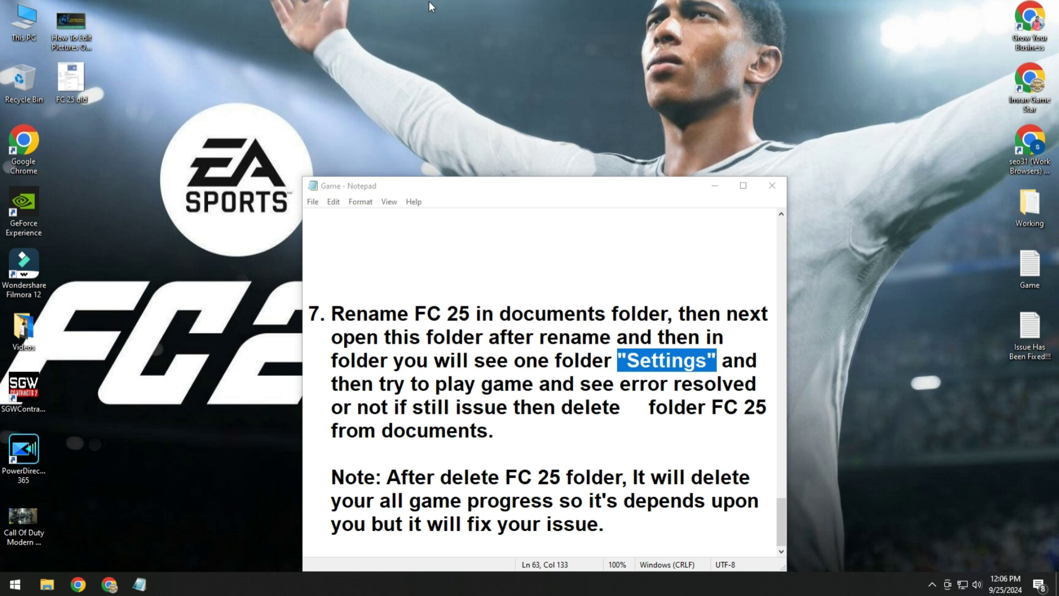
click(695, 385)
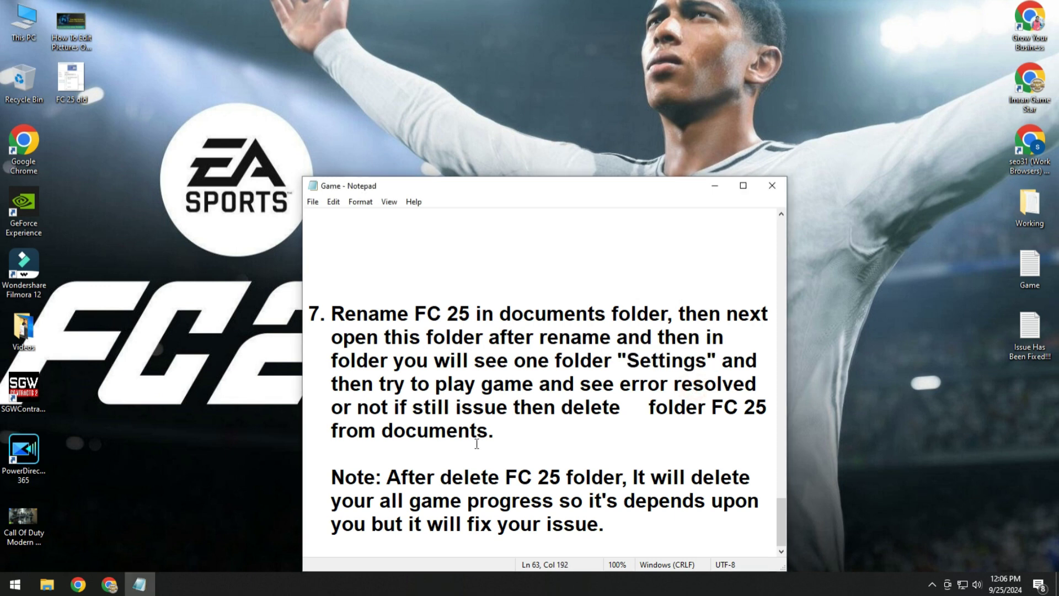
drag(517, 439, 393, 359)
right_click(433, 5)
click(452, 59)
right_click(412, 2)
click(442, 41)
right_click(356, 4)
click(384, 41)
click(420, 514)
drag(381, 477, 520, 484)
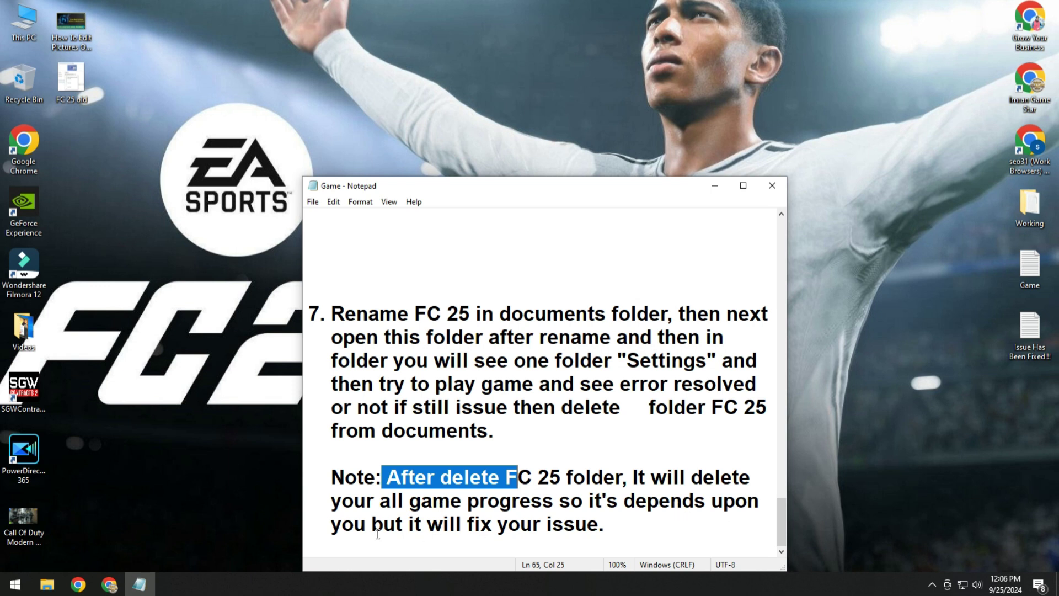
click(619, 534)
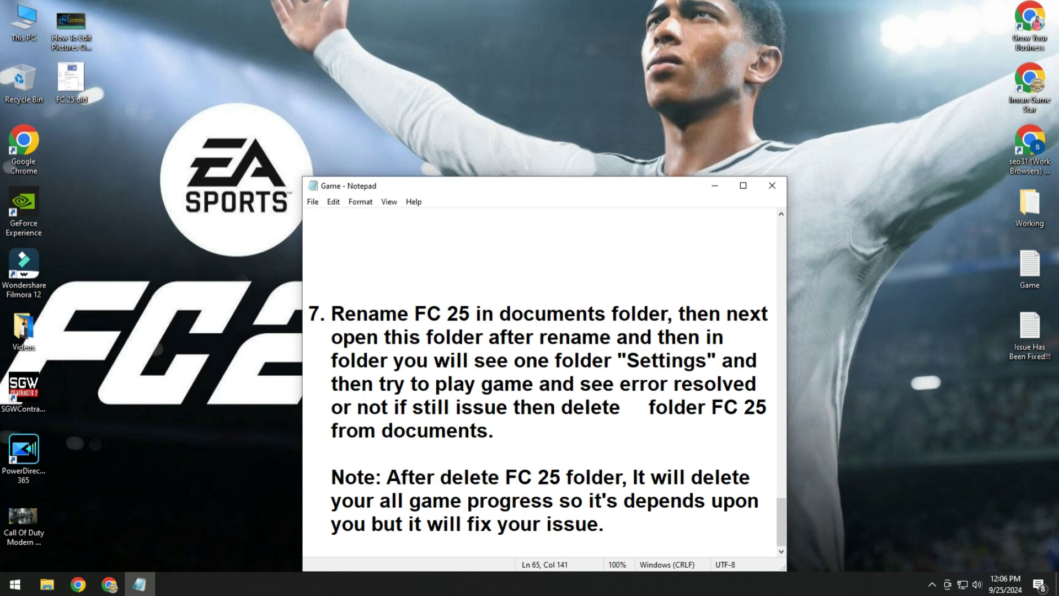
Step: Refresh the desktop several times from its right-click menu
right_click(495, 96)
right_click(339, 151)
click(366, 28)
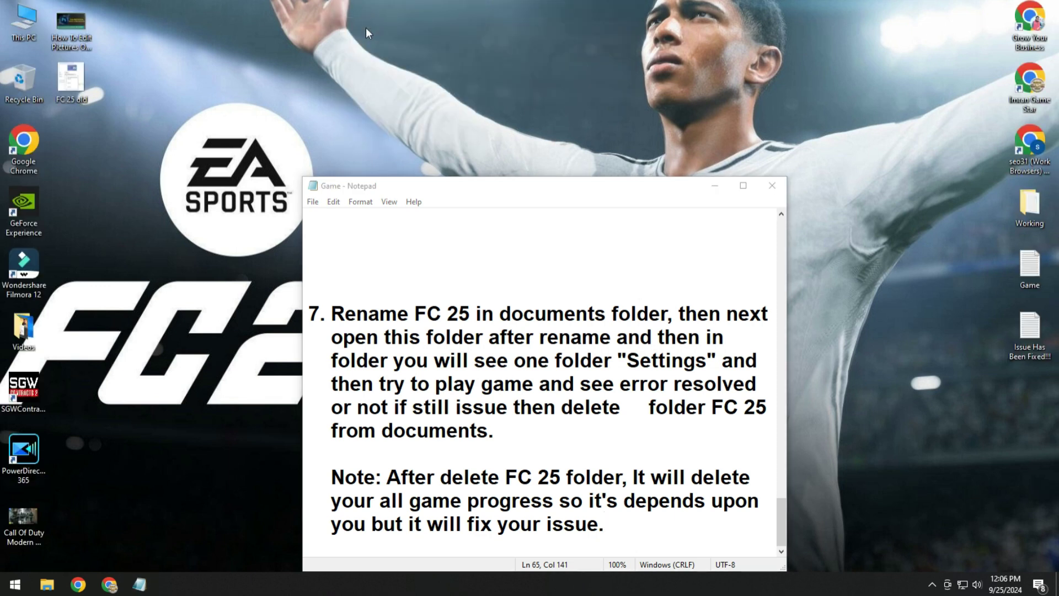
right_click(425, 2)
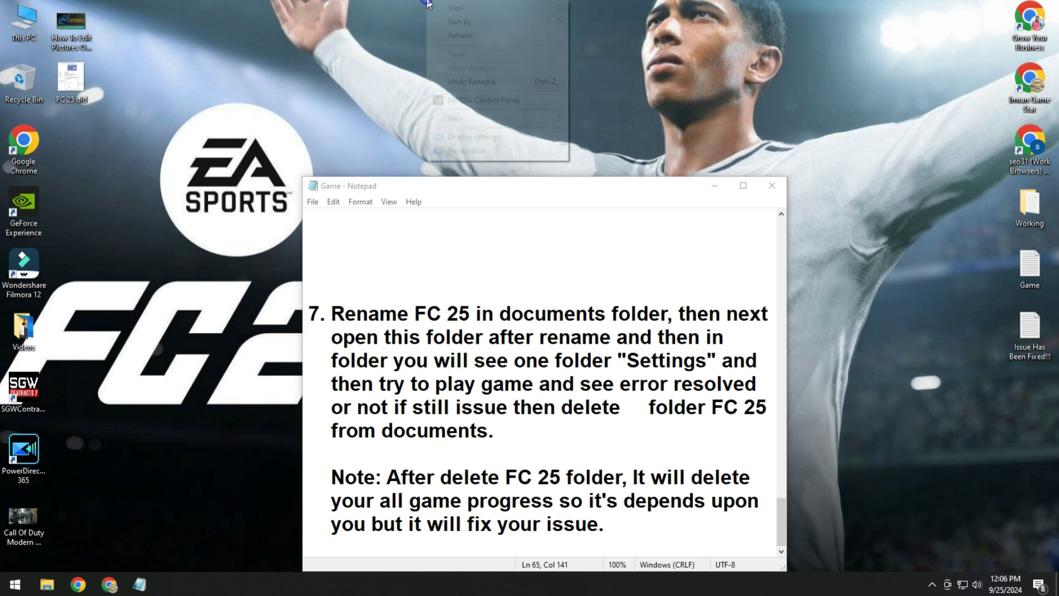
click(478, 35)
right_click(398, 12)
click(429, 45)
right_click(412, 51)
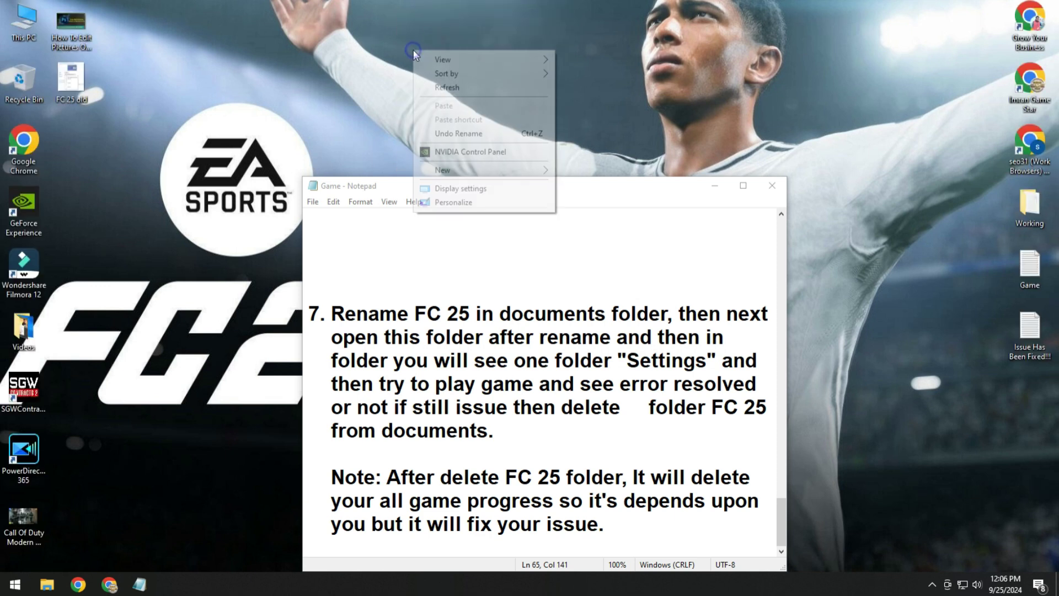
click(445, 86)
Step: Scroll Notepad back up to the guide's introduction and refresh the desktop again
scroll(507, 304, up, 5)
scroll(507, 303, up, 20)
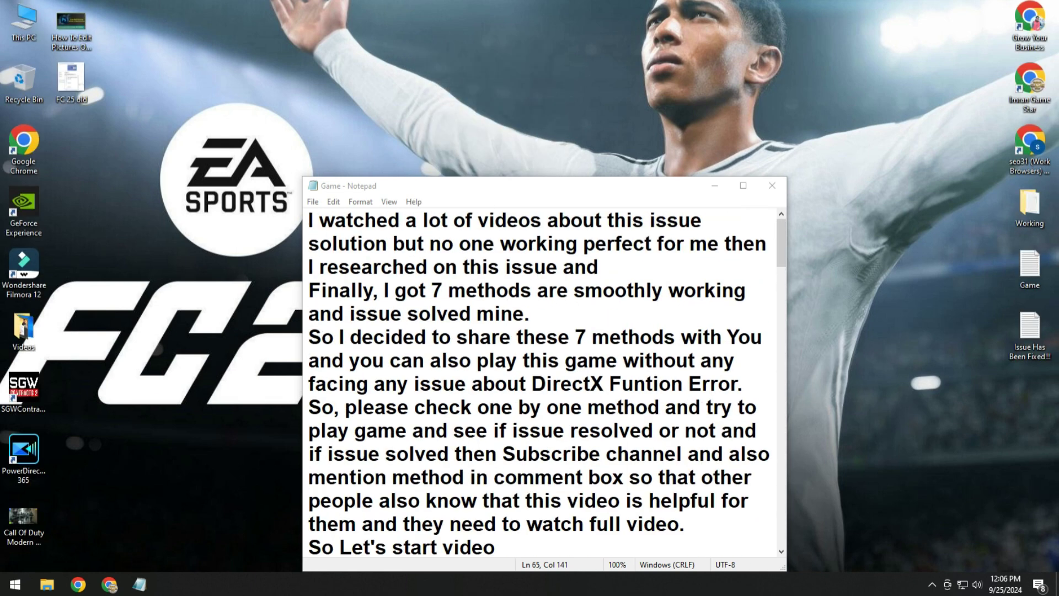
right_click(484, 14)
click(515, 51)
right_click(389, 14)
click(422, 51)
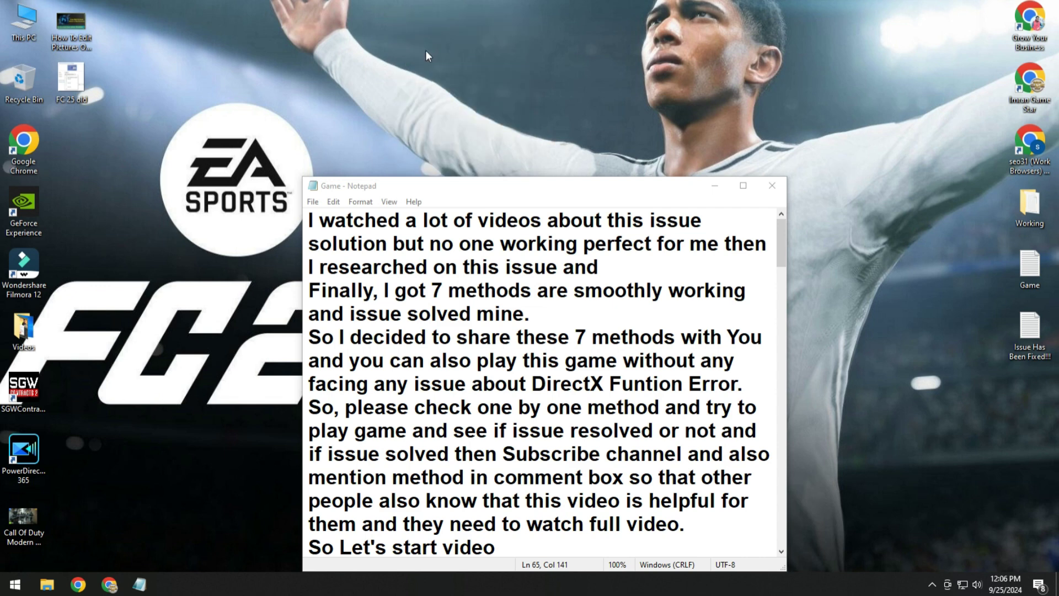